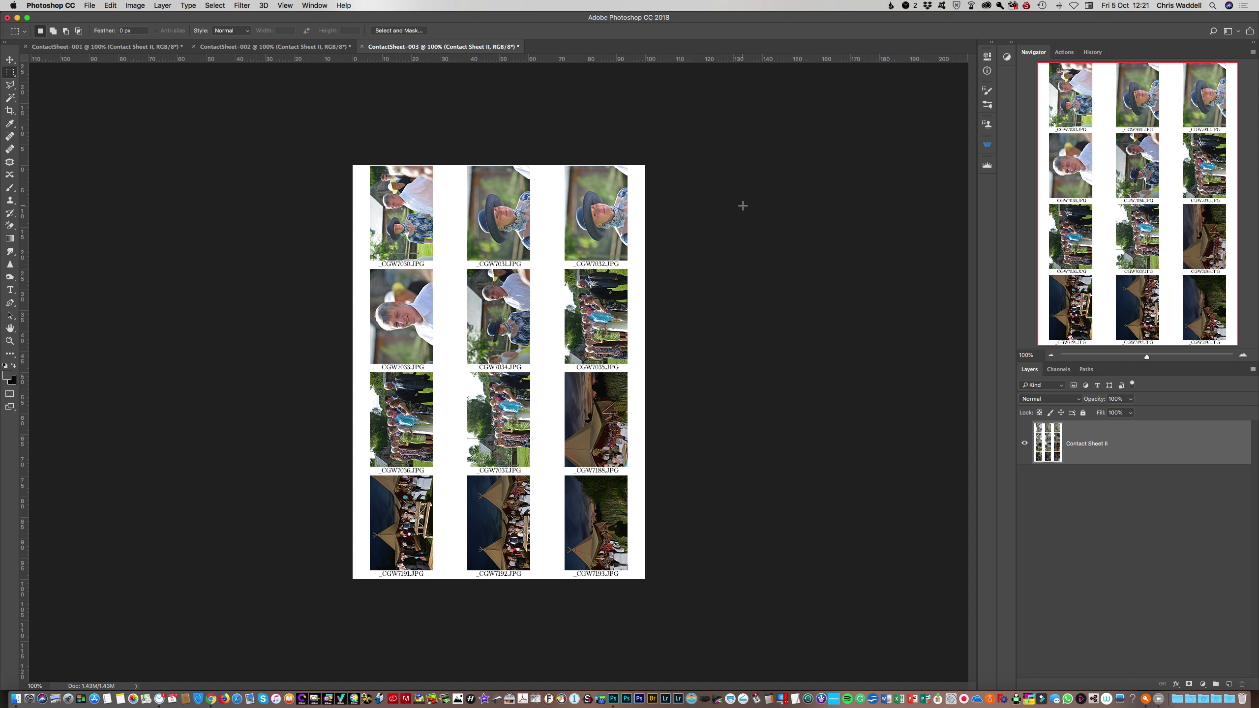
- Fit each of the three contact sheets, ContactSheet-001, 002 and 003, to the window for a larger view
{"action": "left_click", "coordinate": [79, 48]}
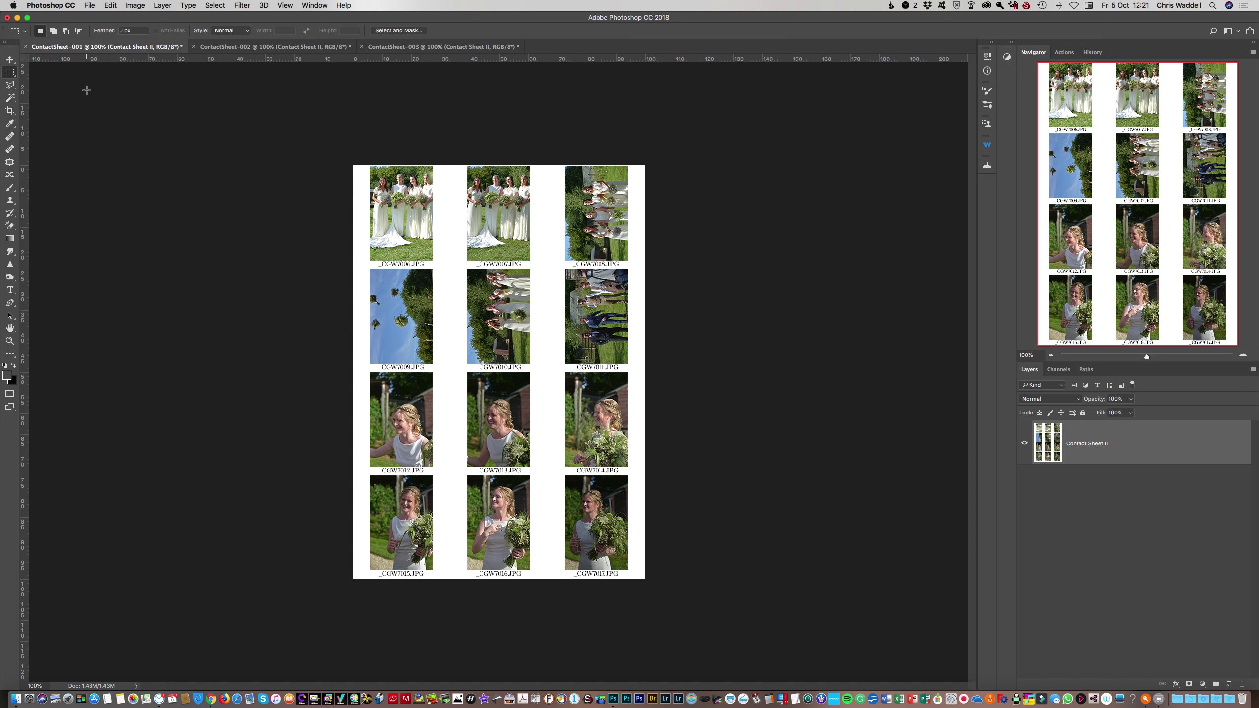
{"action": "key", "text": "super+0"}
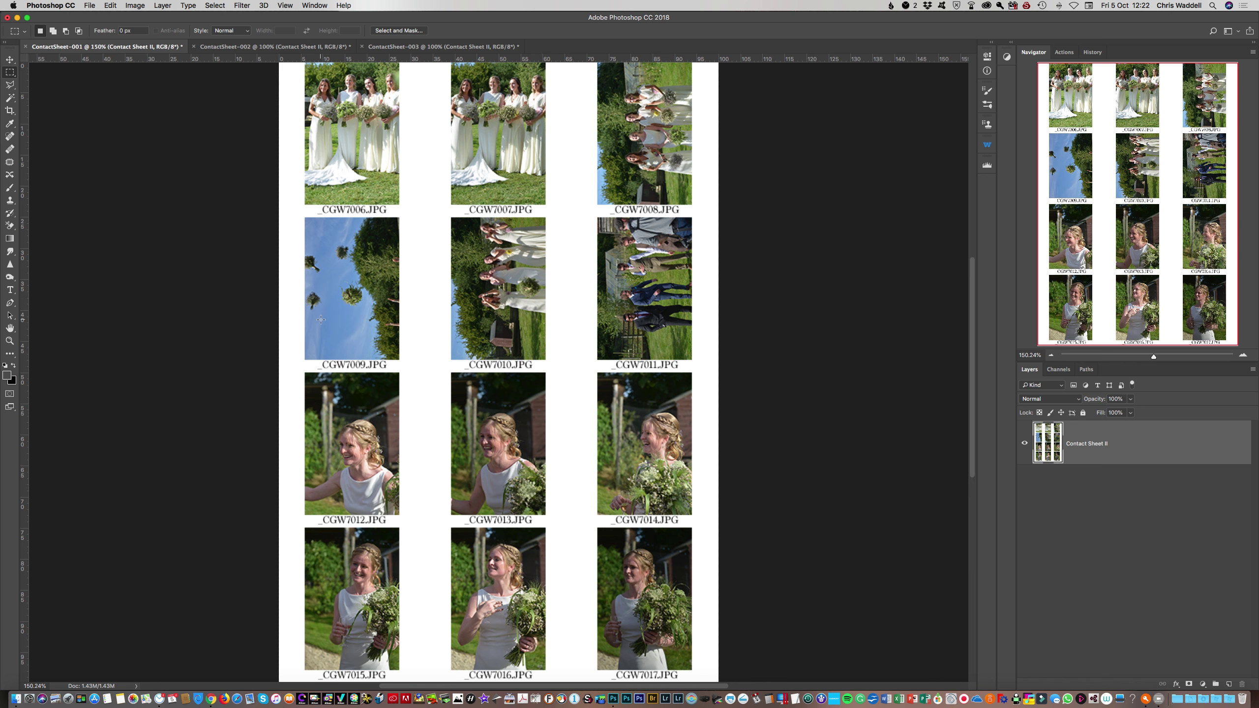
{"action": "left_click", "coordinate": [274, 47]}
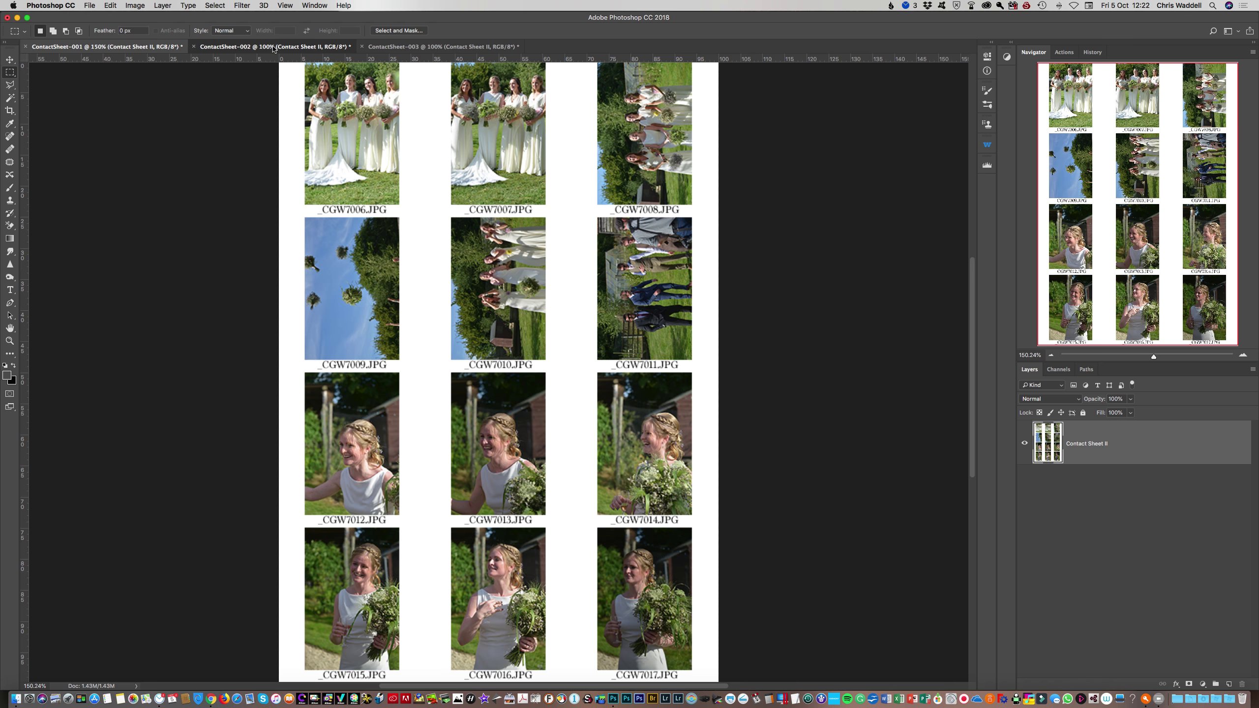
{"action": "key", "text": "super+0"}
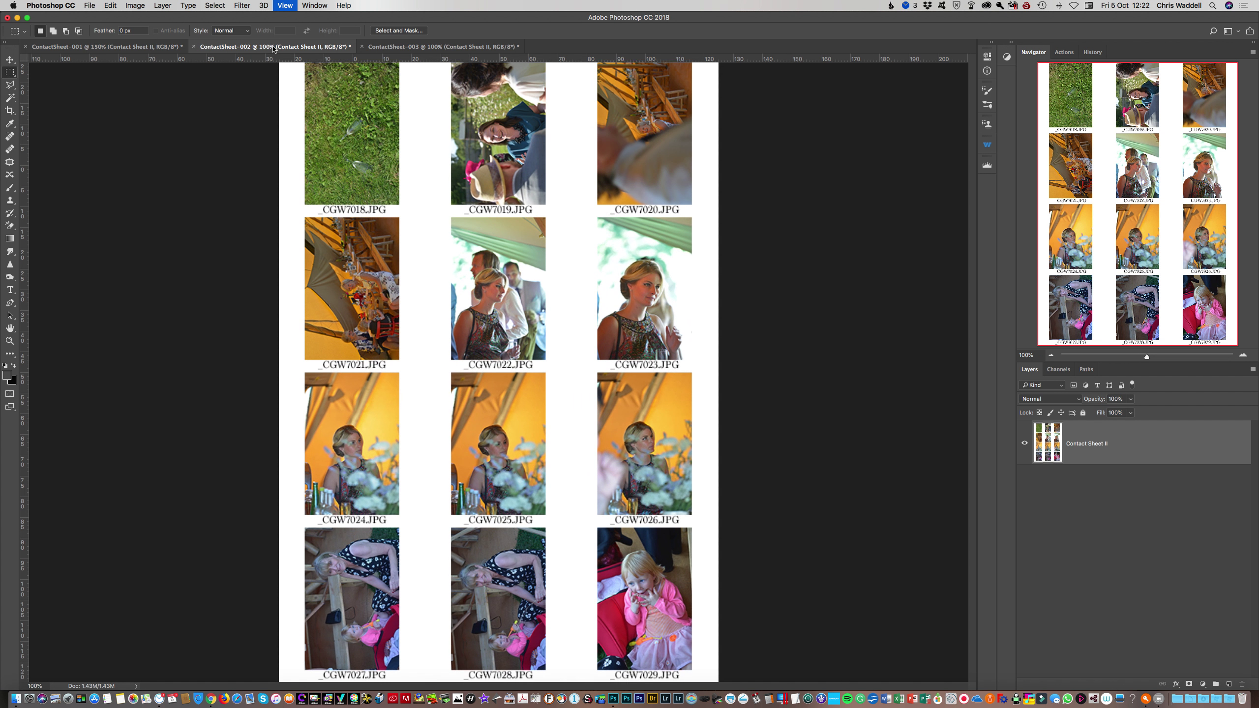
{"action": "left_click", "coordinate": [392, 46]}
{"action": "key", "text": "super+0"}
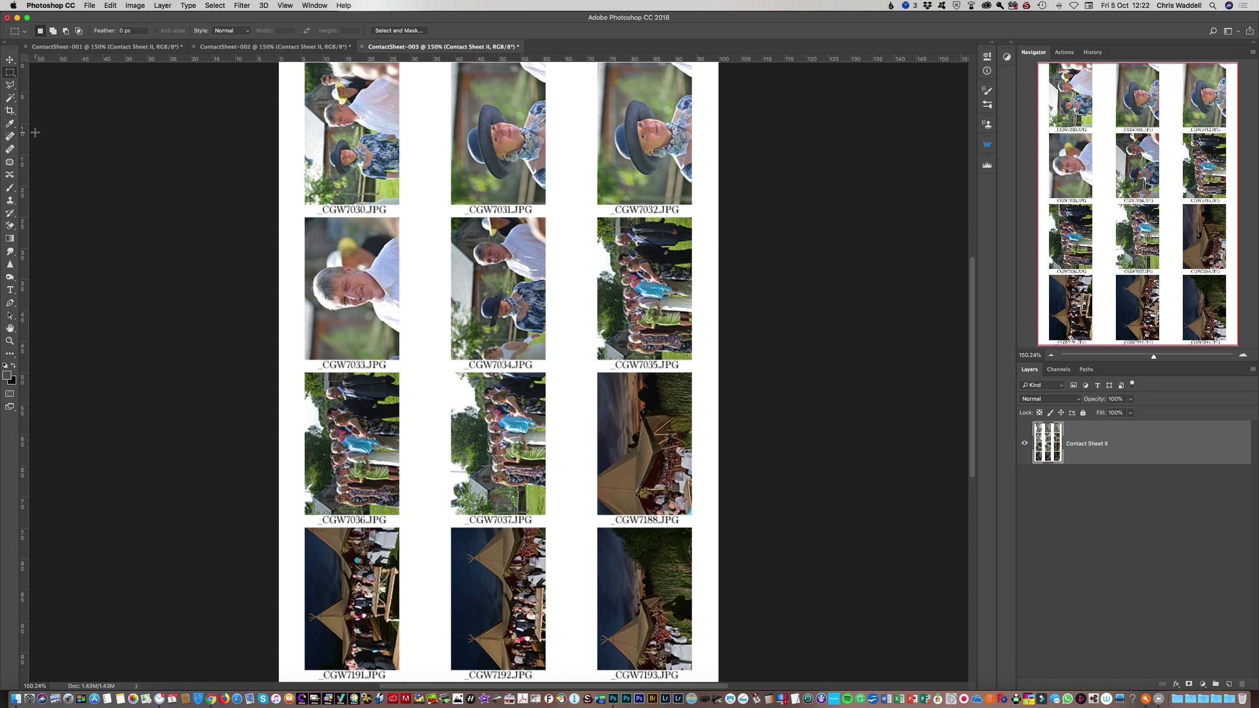
- Start saving ContactSheet-001 under Save As, choosing the Contact sheet Test Run folder inside the wedding folder of Nikon D800 Photographs
{"action": "left_click", "coordinate": [73, 49]}
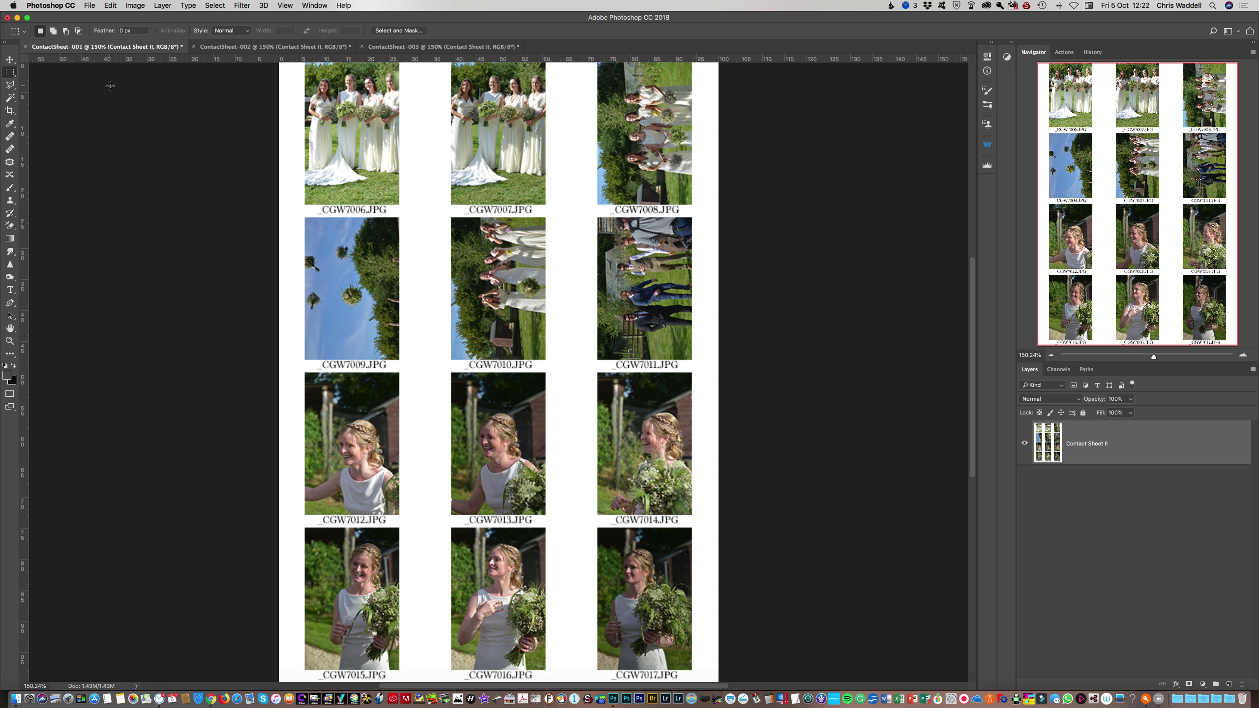
{"action": "left_click", "coordinate": [89, 5]}
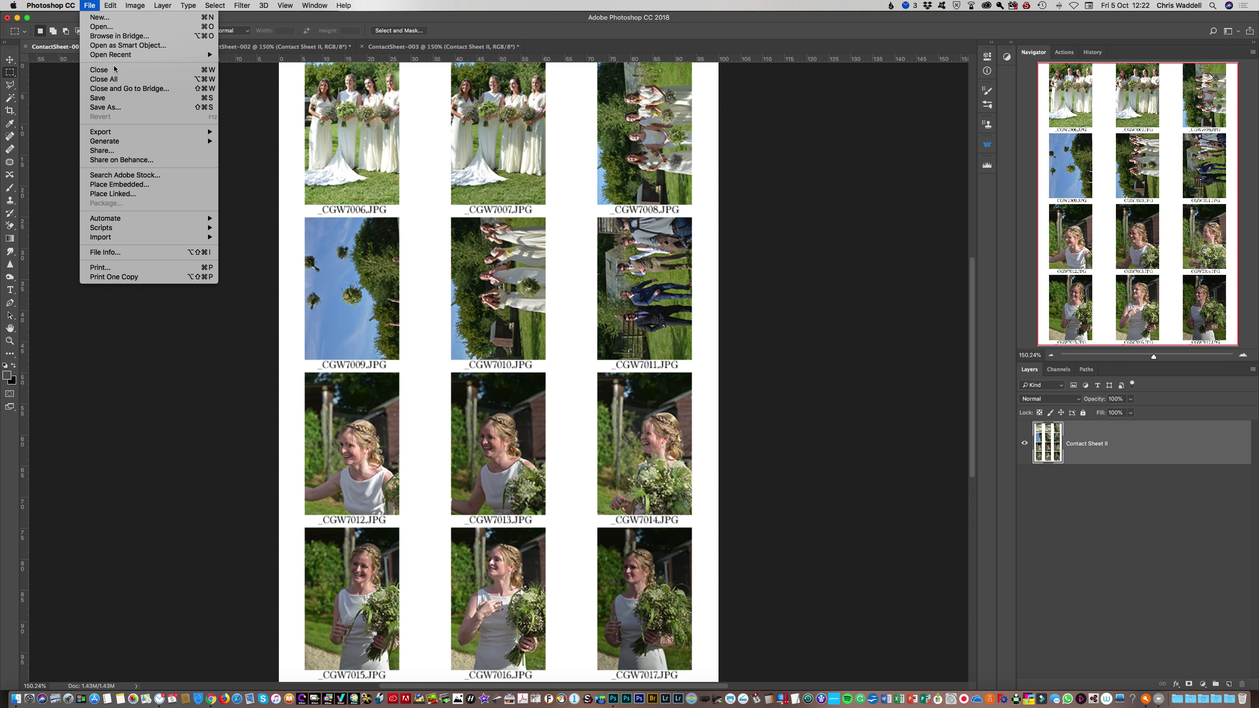
{"action": "left_click", "coordinate": [118, 108]}
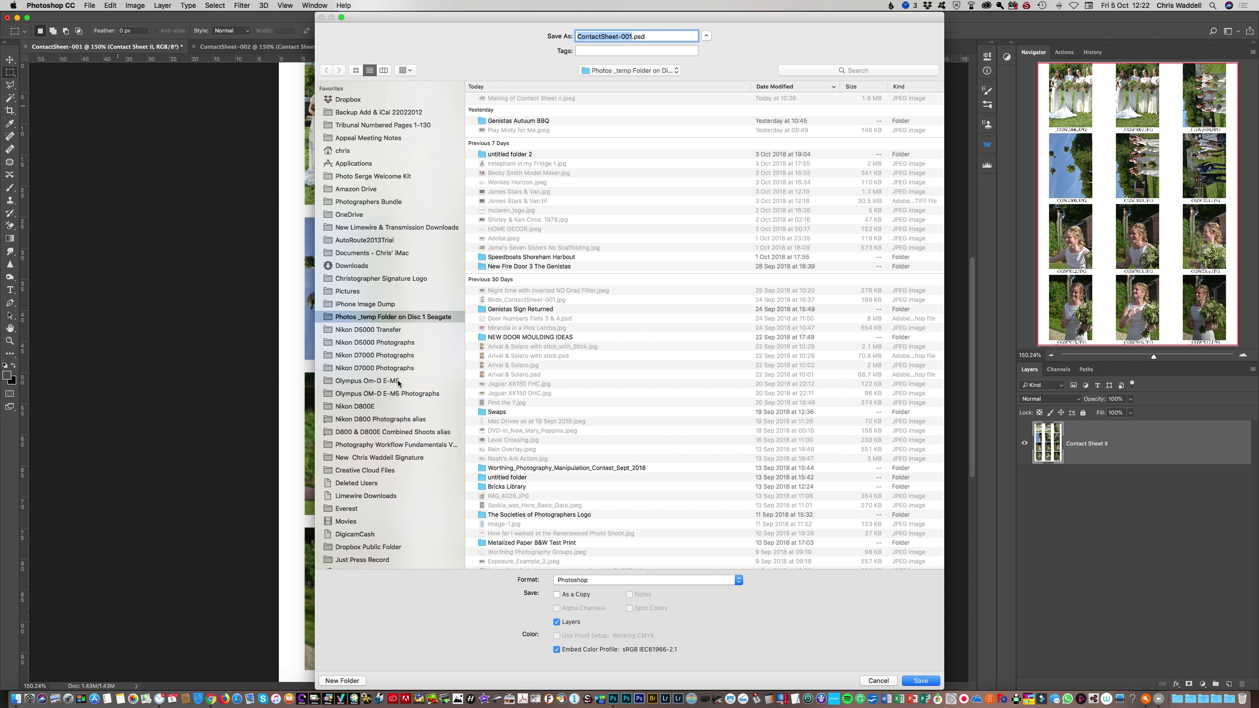
{"action": "left_click", "coordinate": [404, 422]}
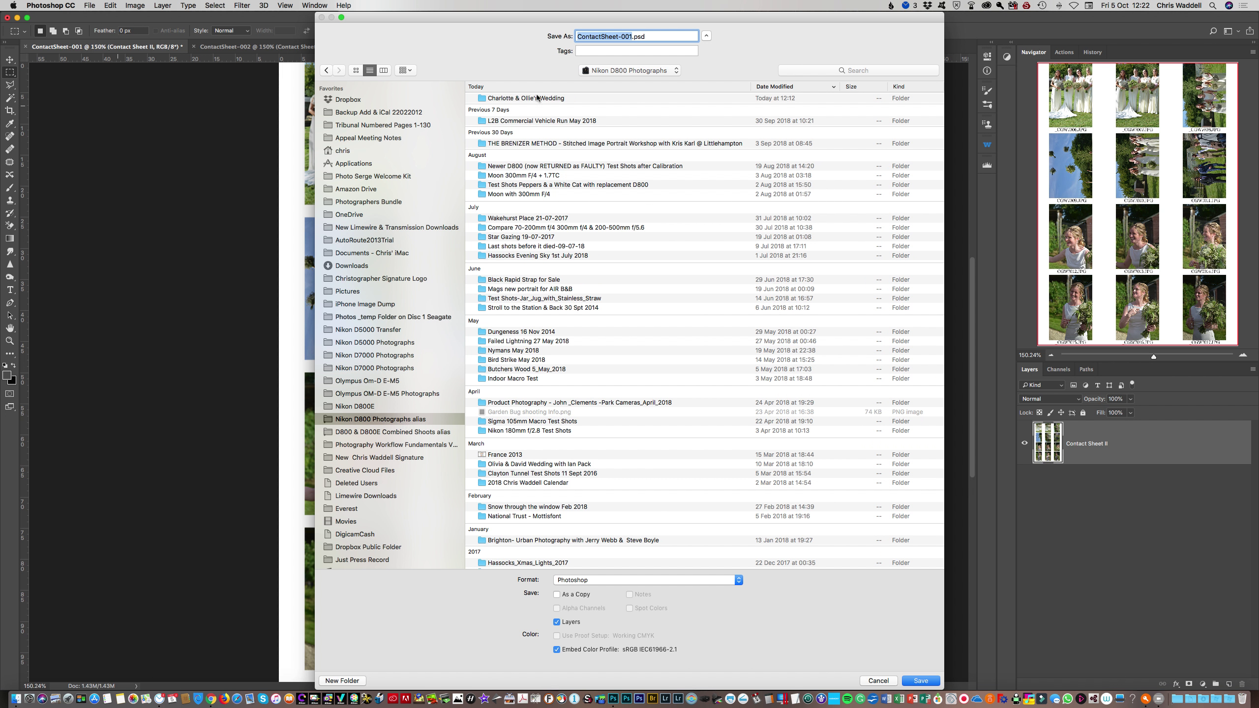
{"action": "double_click", "coordinate": [538, 98]}
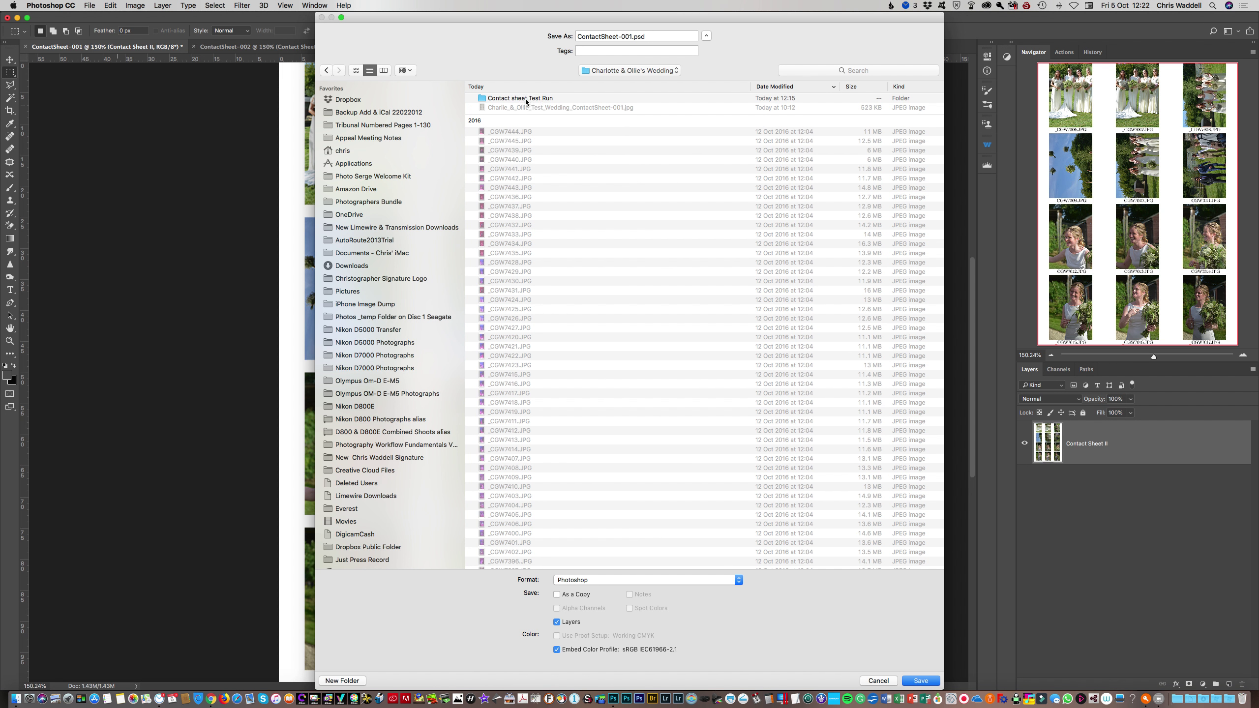
{"action": "double_click", "coordinate": [511, 99]}
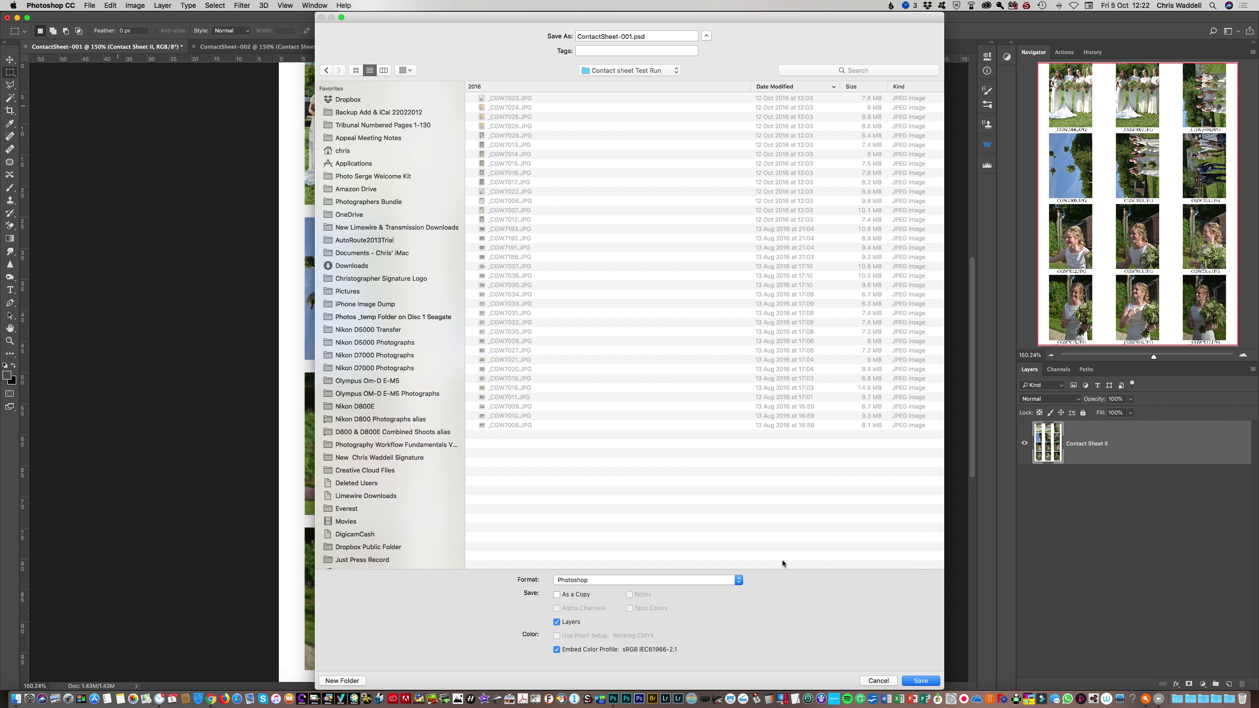
- Save ContactSheet-001 in JPEG format with quality 12 Maximum and Baseline ("Standard")
{"action": "left_click", "coordinate": [738, 580]}
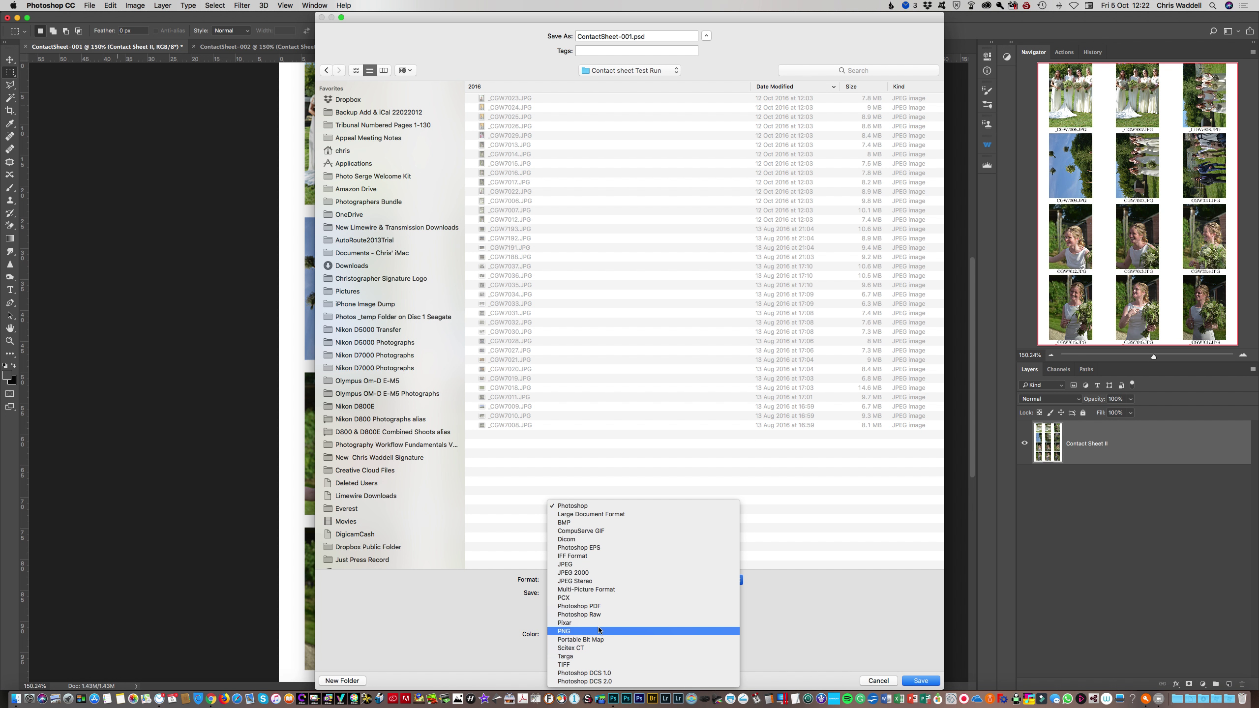
{"action": "left_click", "coordinate": [570, 565]}
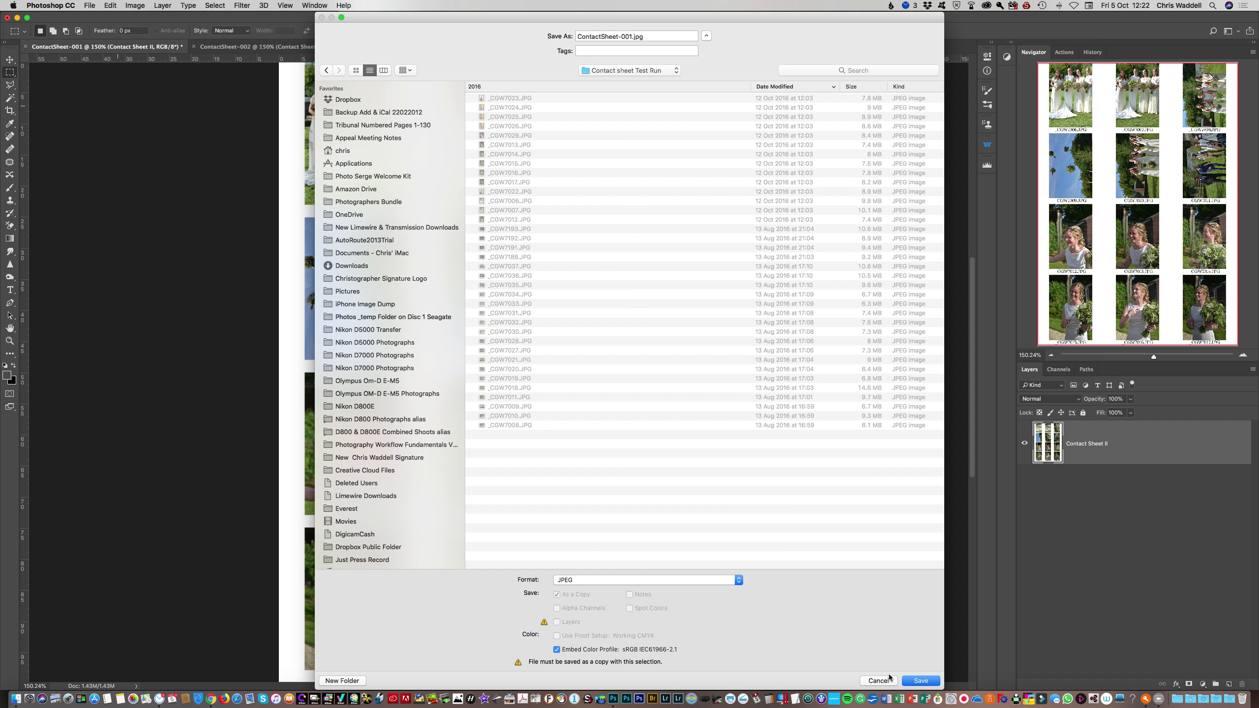
{"action": "left_click", "coordinate": [919, 687]}
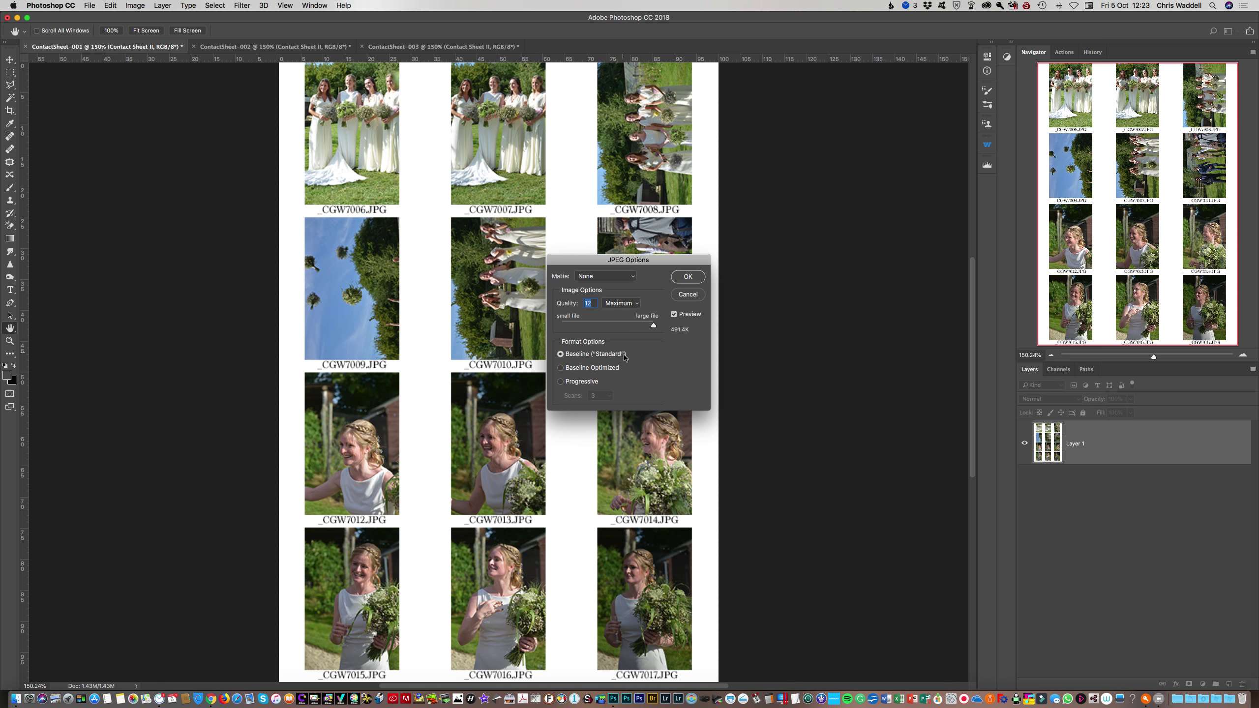
{"action": "left_click", "coordinate": [689, 277]}
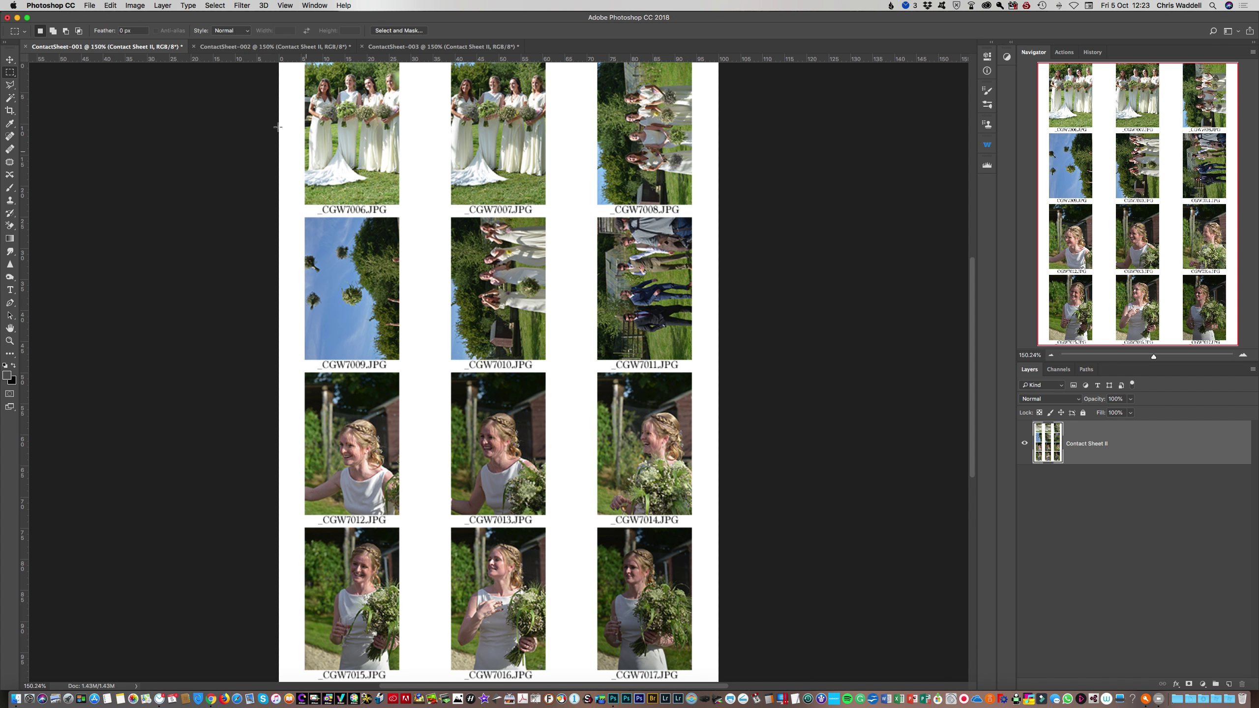
- Save ContactSheet-002 as a JPEG in the Contact sheet Test Run folder with quality 12 Maximum
{"action": "left_click", "coordinate": [241, 49]}
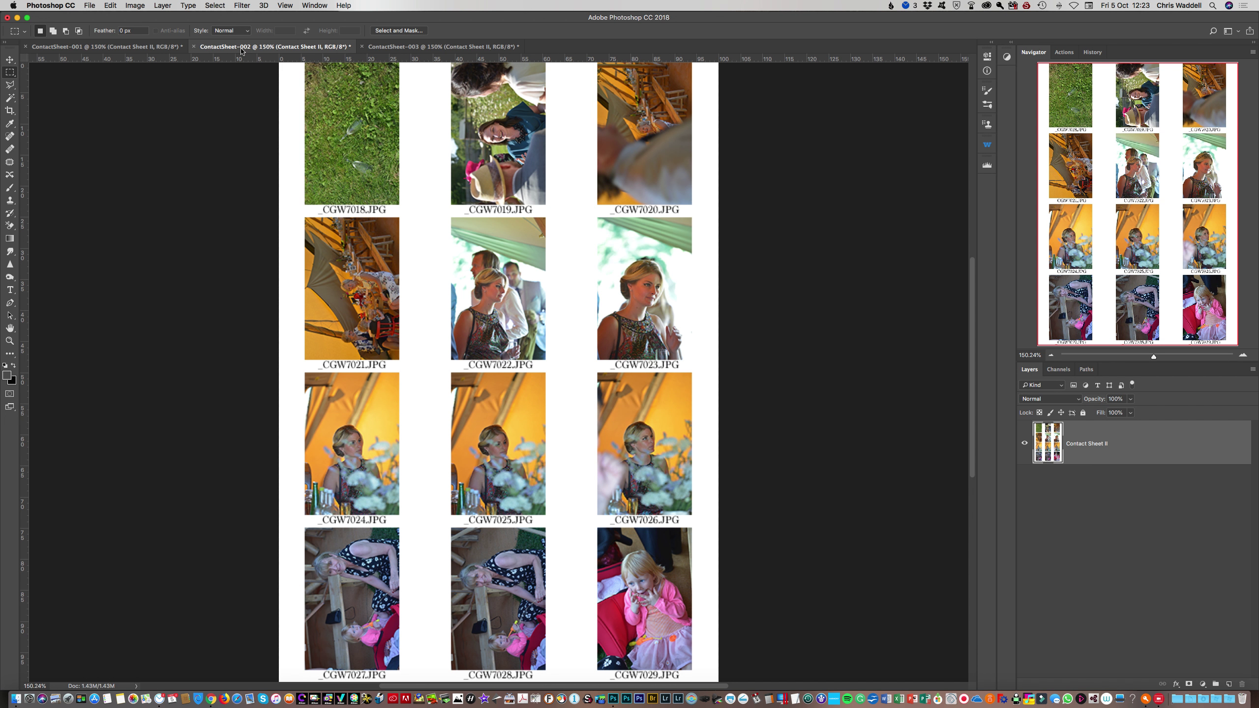
{"action": "left_click", "coordinate": [88, 6]}
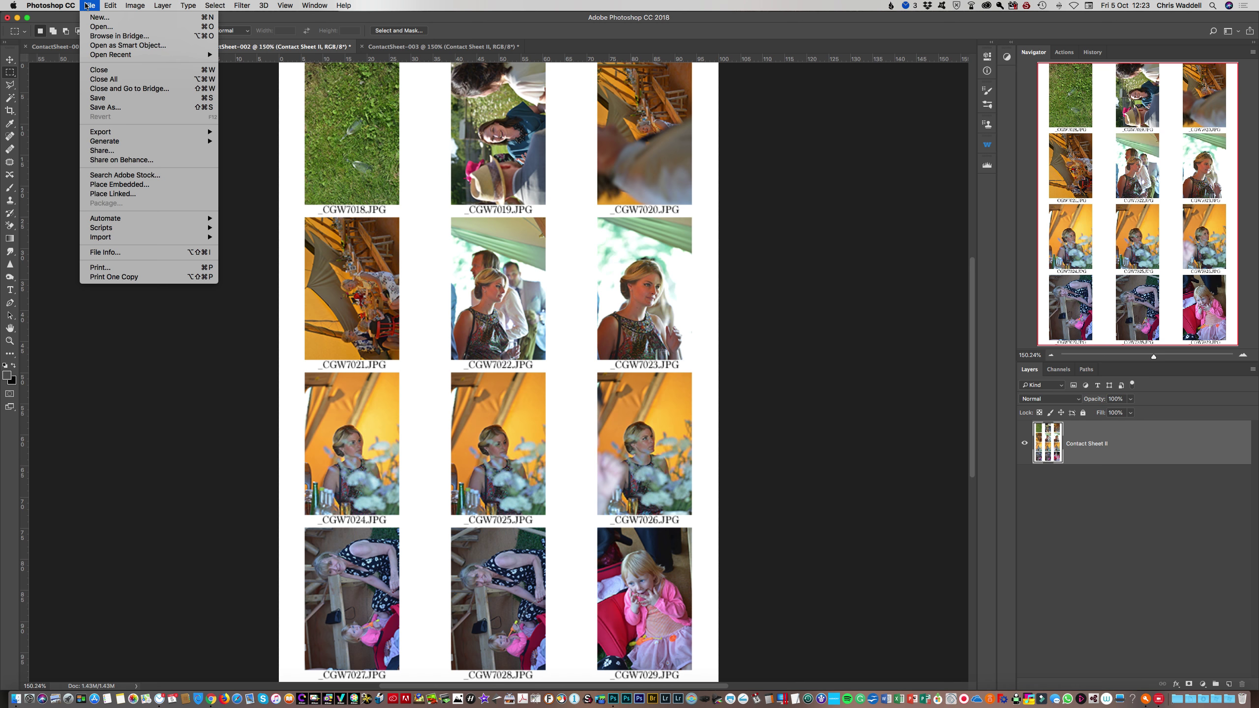
{"action": "left_click", "coordinate": [105, 108]}
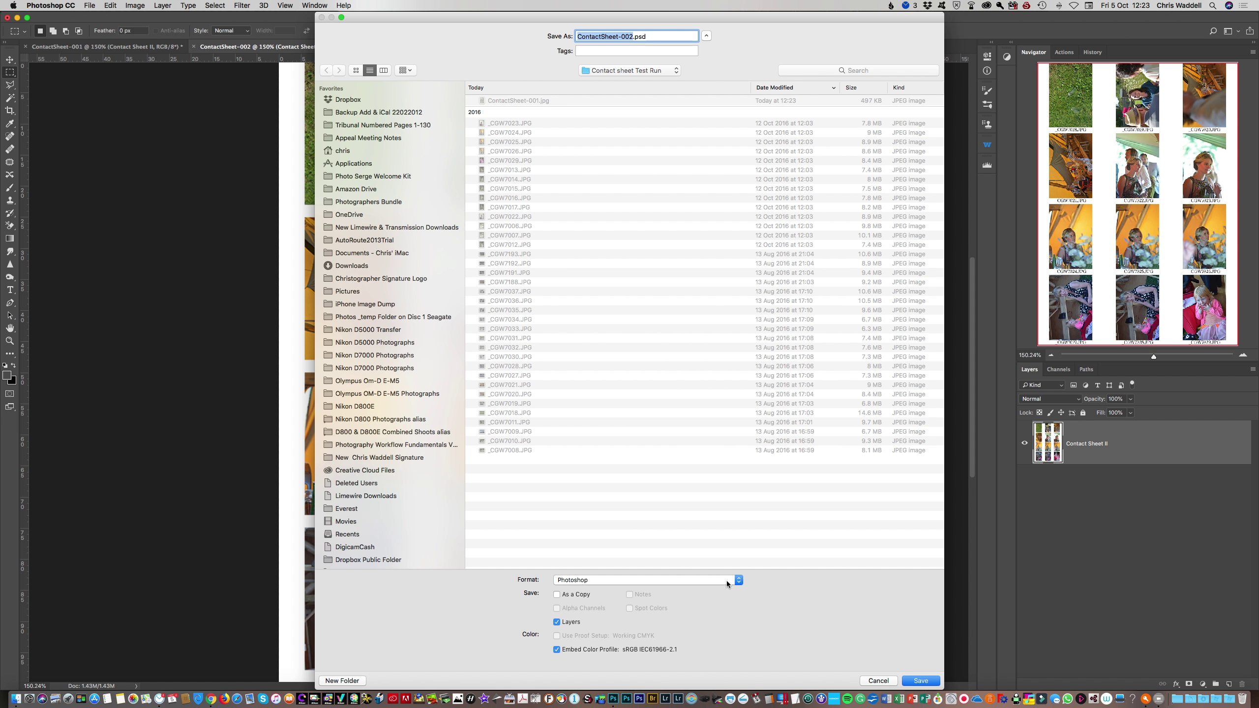
{"action": "left_click", "coordinate": [729, 583]}
{"action": "left_click", "coordinate": [622, 641]}
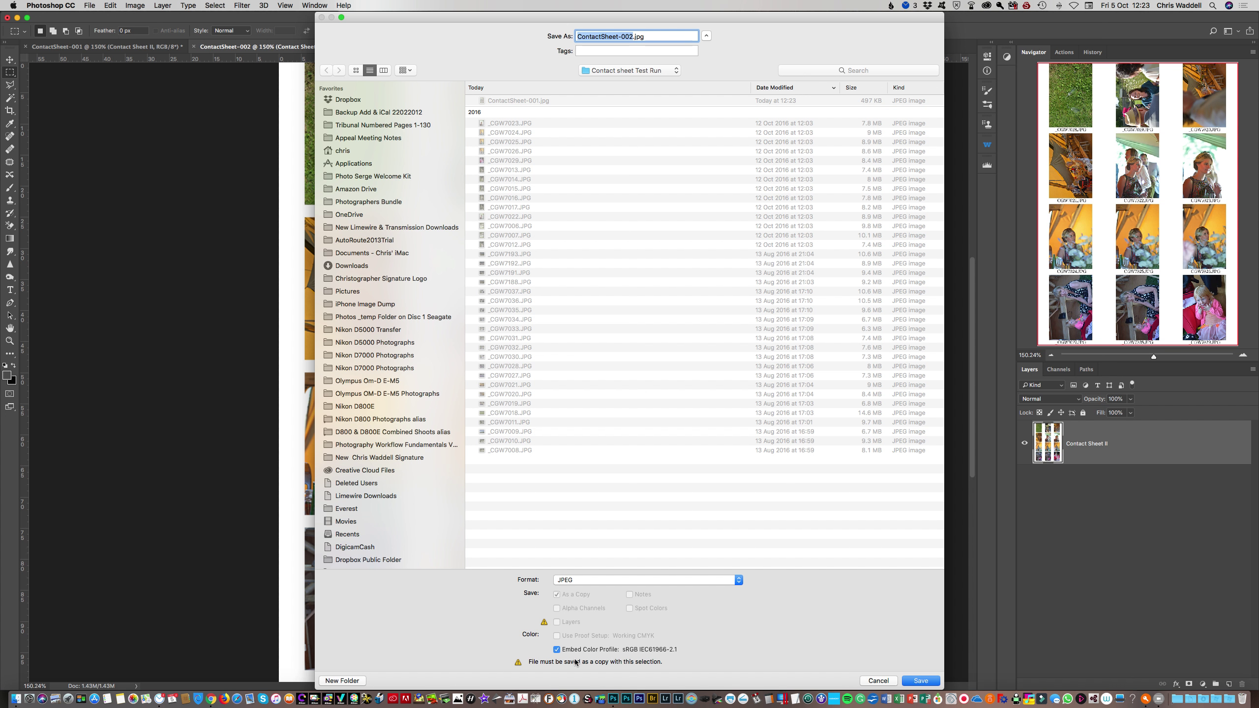
{"action": "key", "text": "Return"}
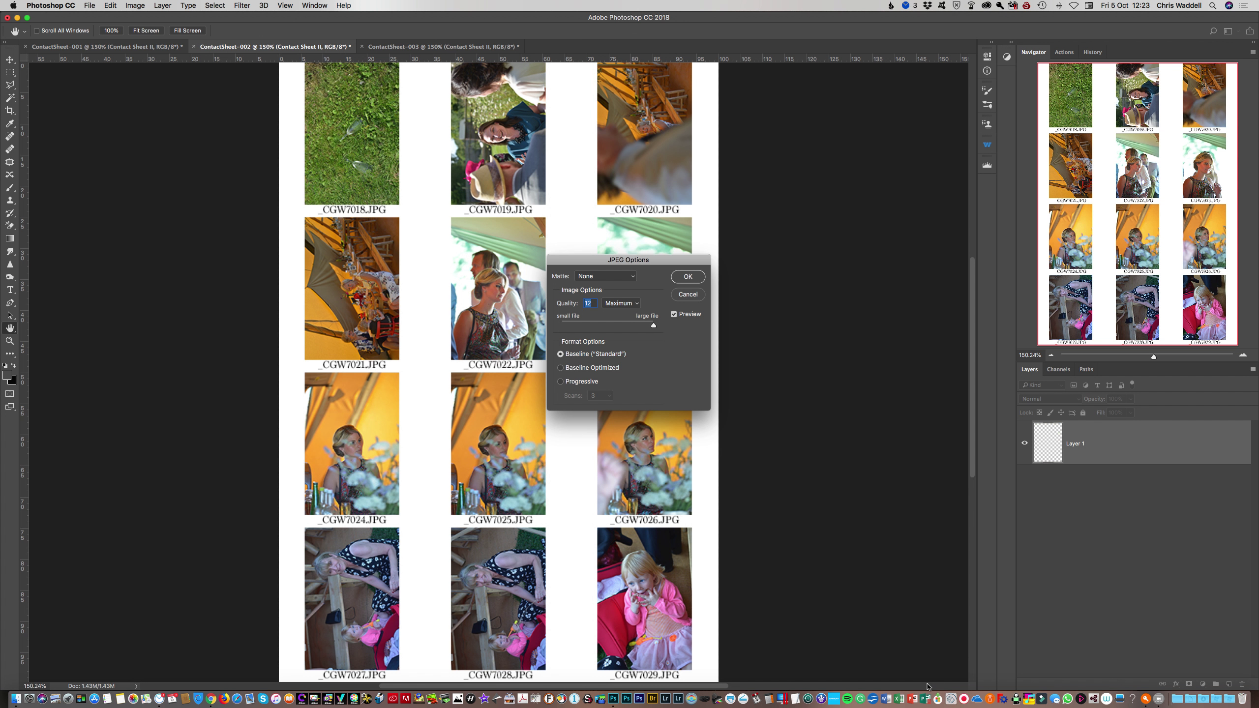
{"action": "left_click", "coordinate": [694, 278]}
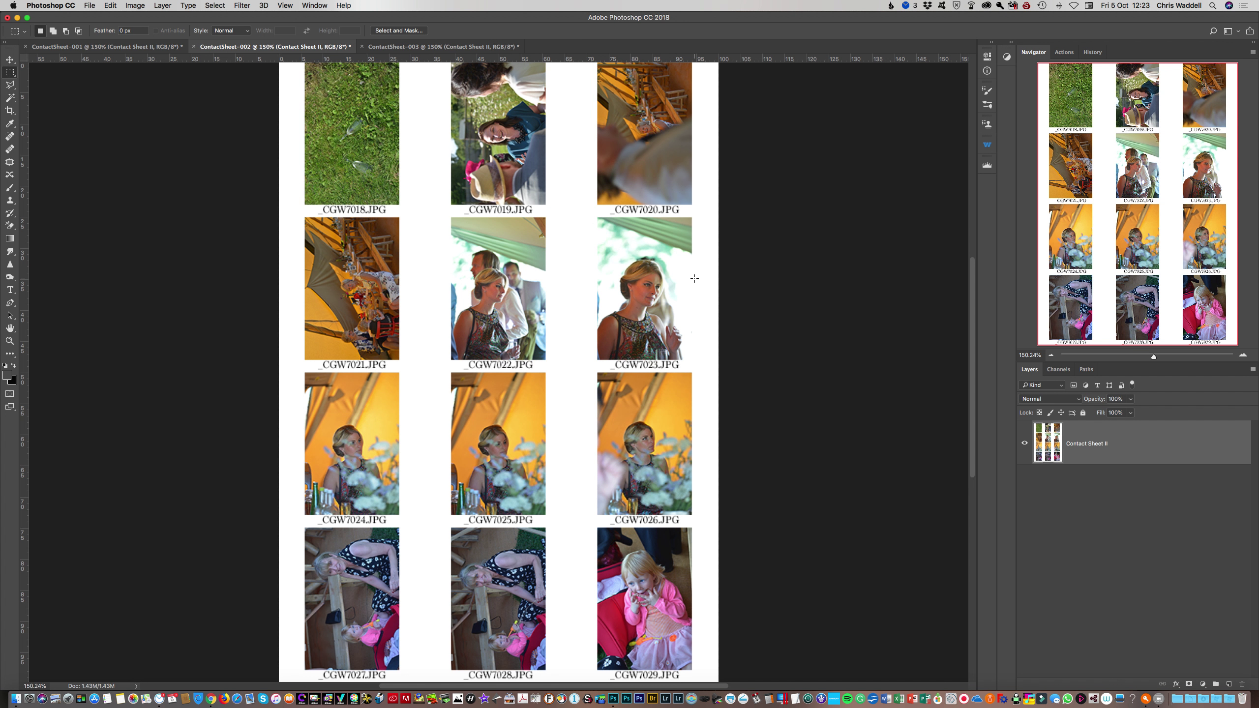
- Save ContactSheet-003 as a JPEG in the Contact sheet Test Run folder with quality 12 Maximum
{"action": "left_click", "coordinate": [424, 46]}
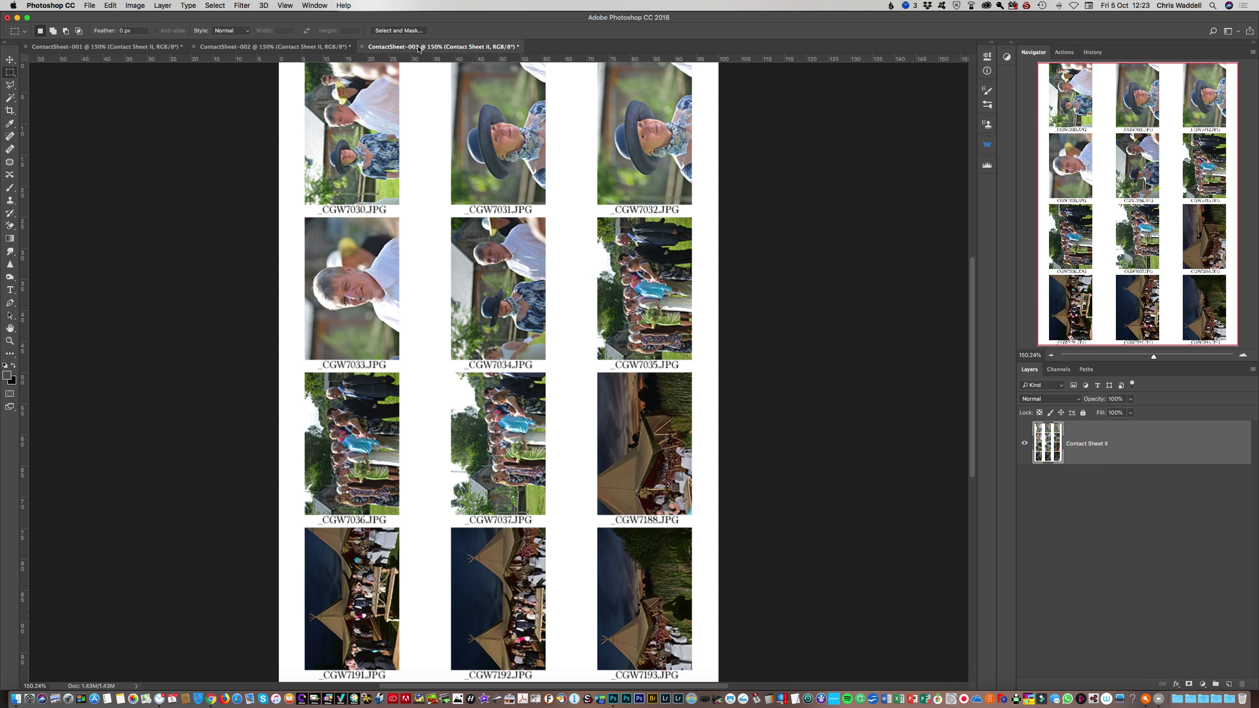
{"action": "left_click", "coordinate": [89, 5]}
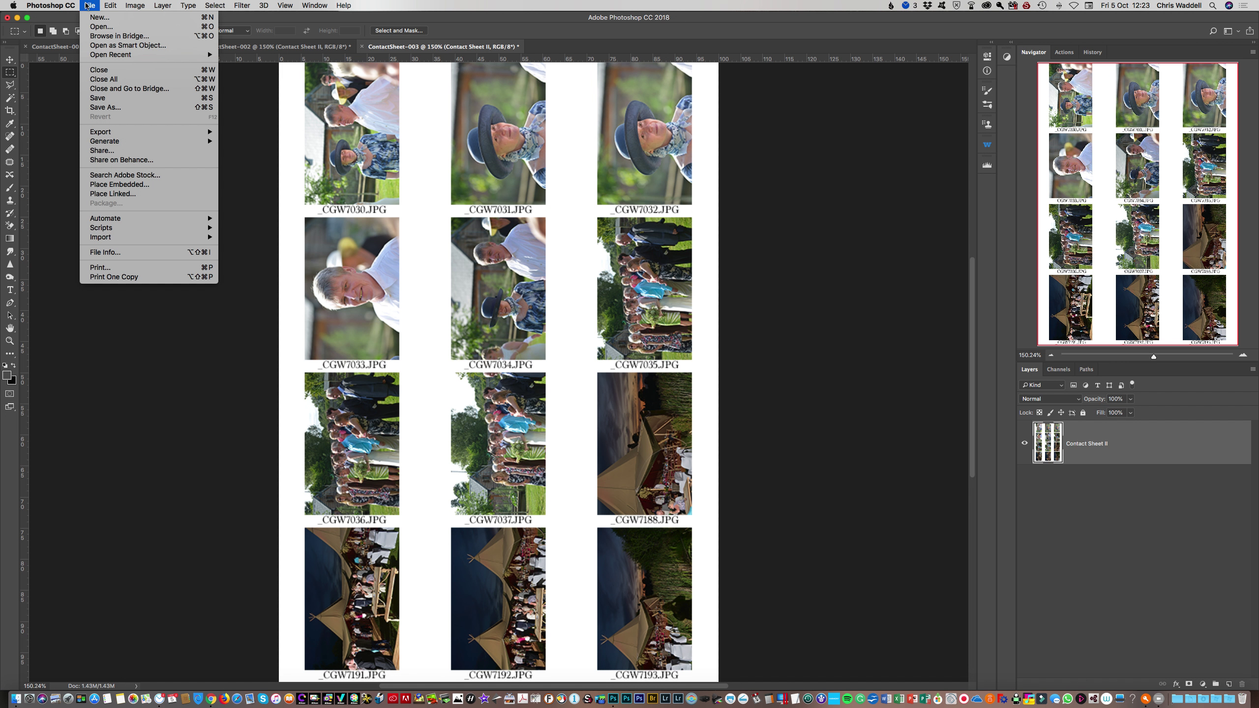
{"action": "left_click", "coordinate": [102, 107]}
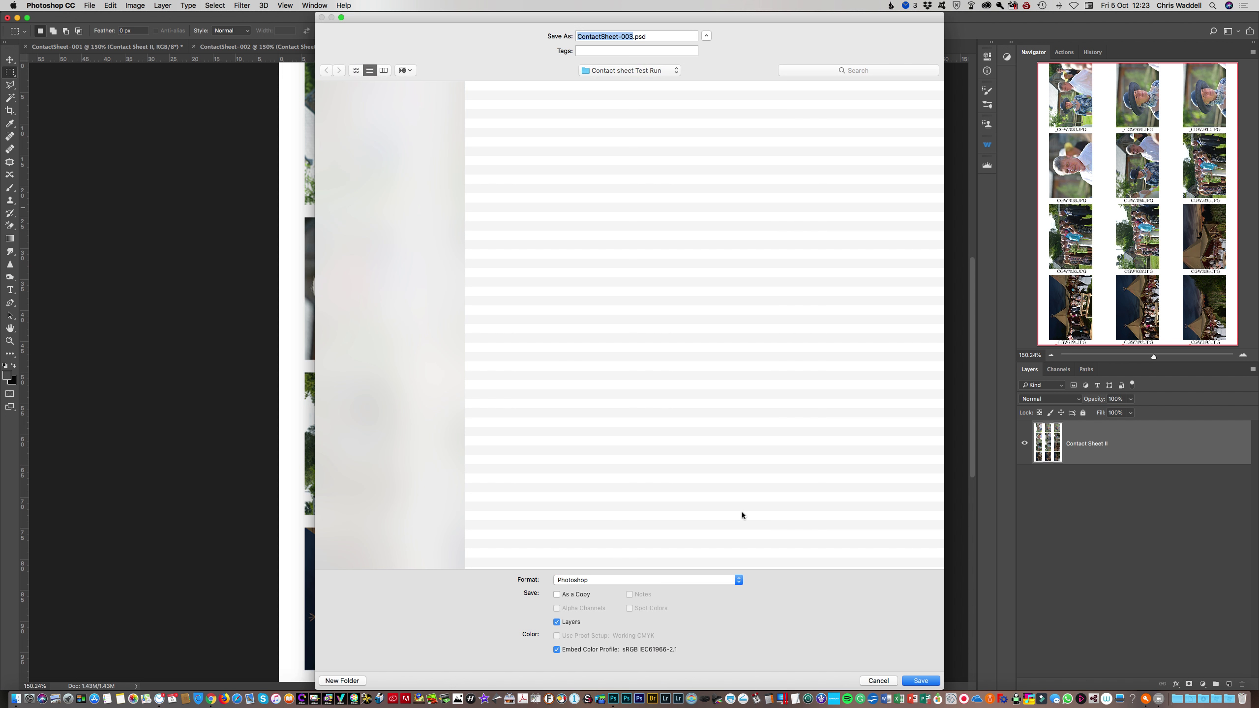
{"action": "left_click", "coordinate": [739, 581]}
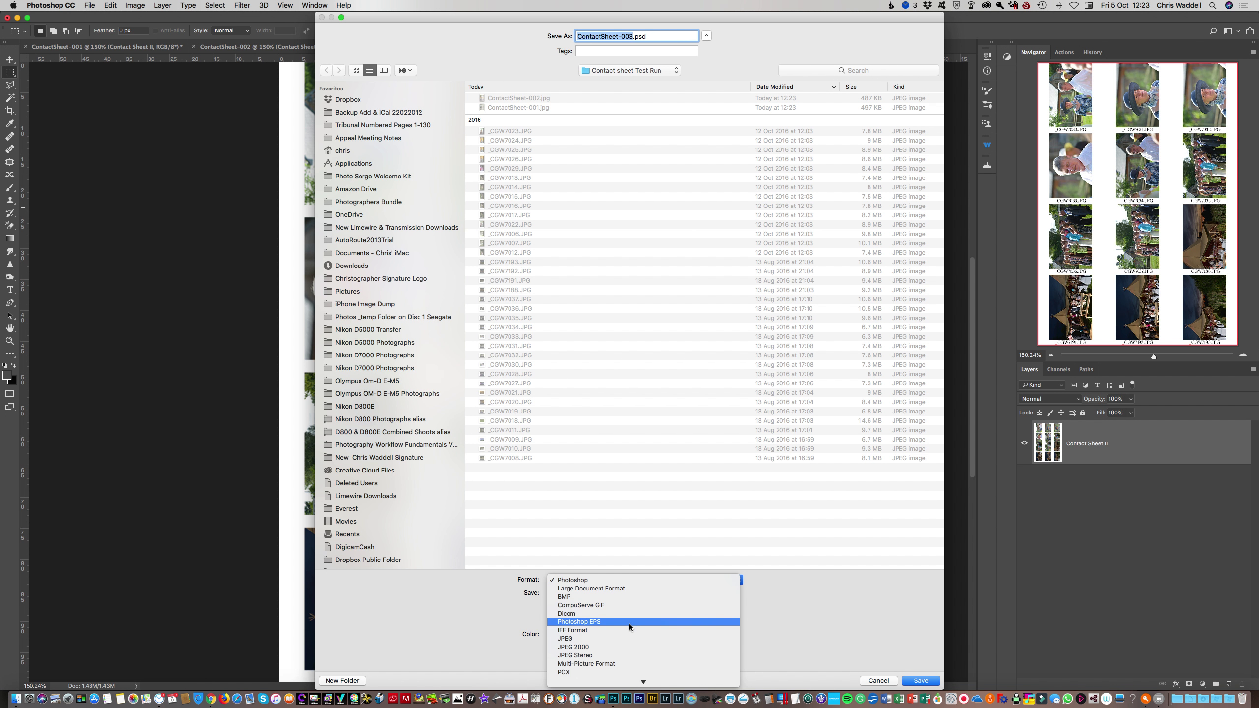
{"action": "left_click", "coordinate": [626, 639]}
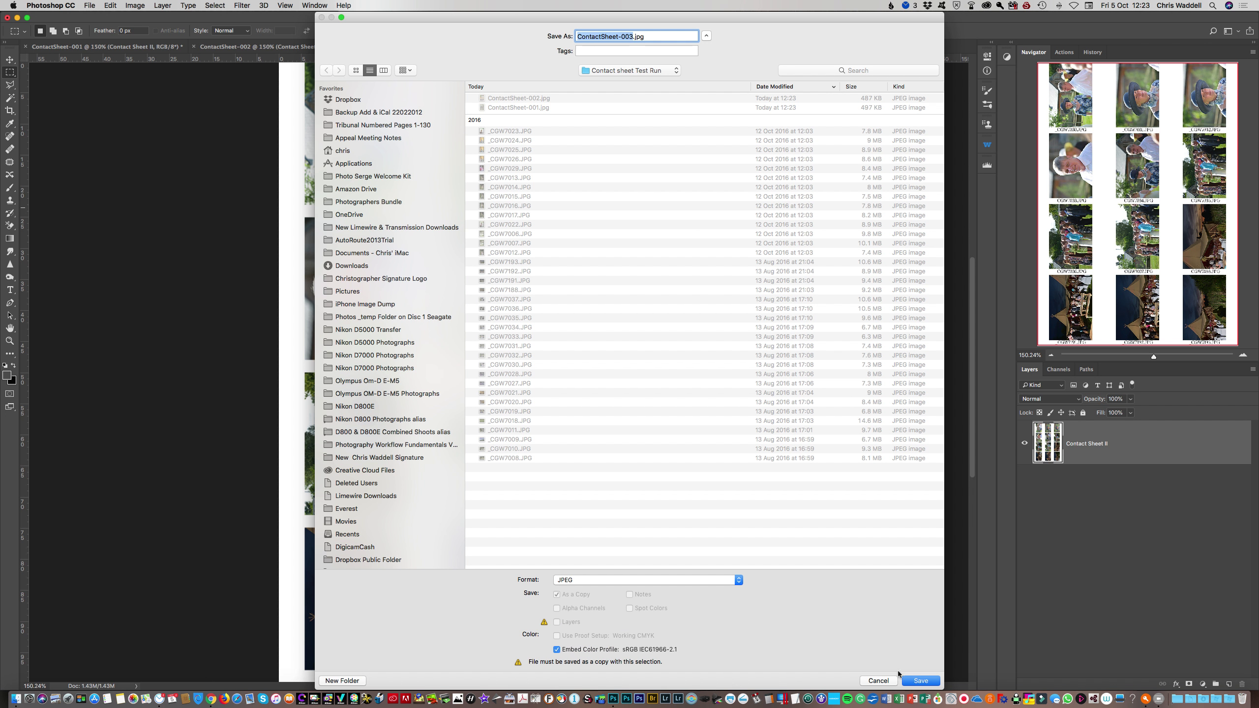
{"action": "left_click", "coordinate": [926, 684]}
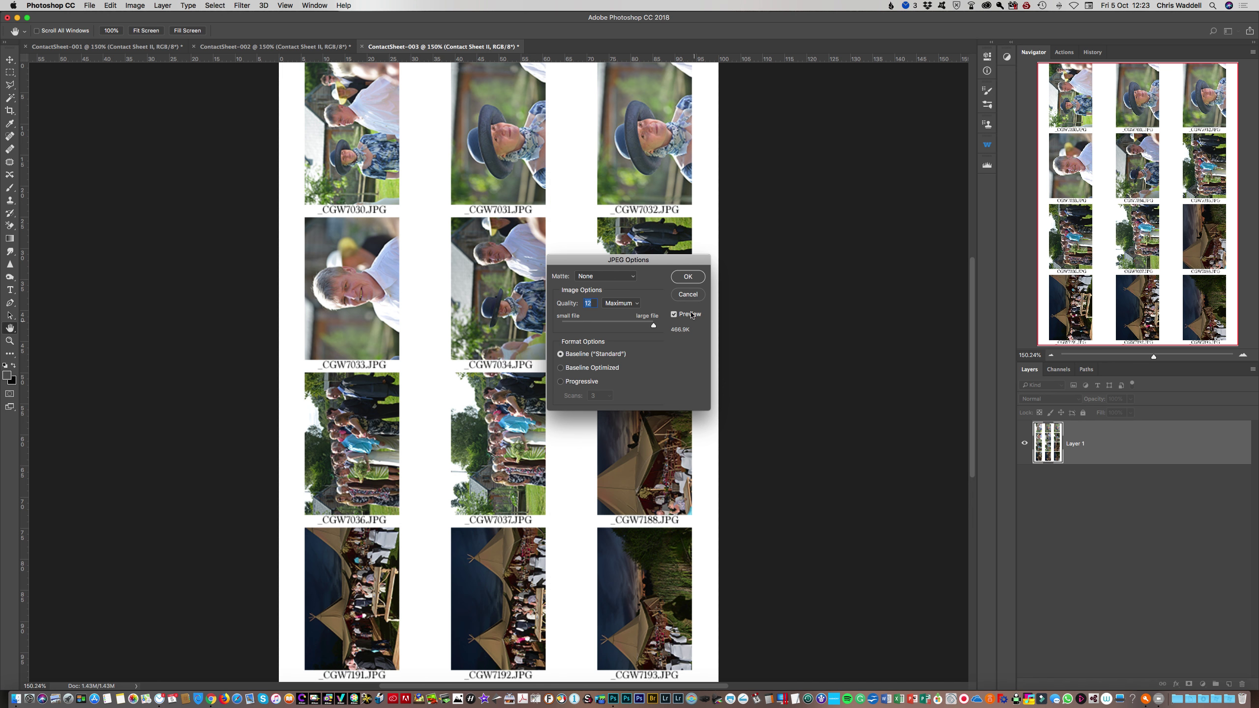
{"action": "left_click", "coordinate": [688, 277]}
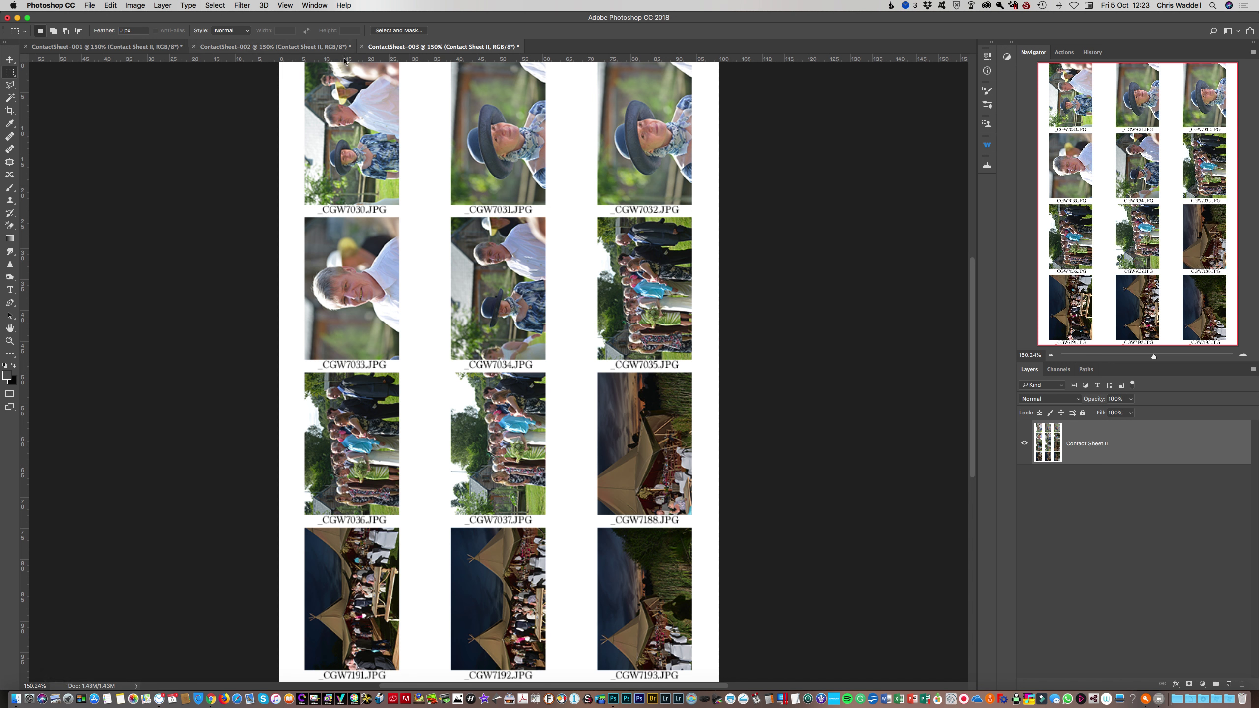
- Close all three contact sheet documents without saving changes and quit Photoshop
{"action": "left_click", "coordinate": [361, 47]}
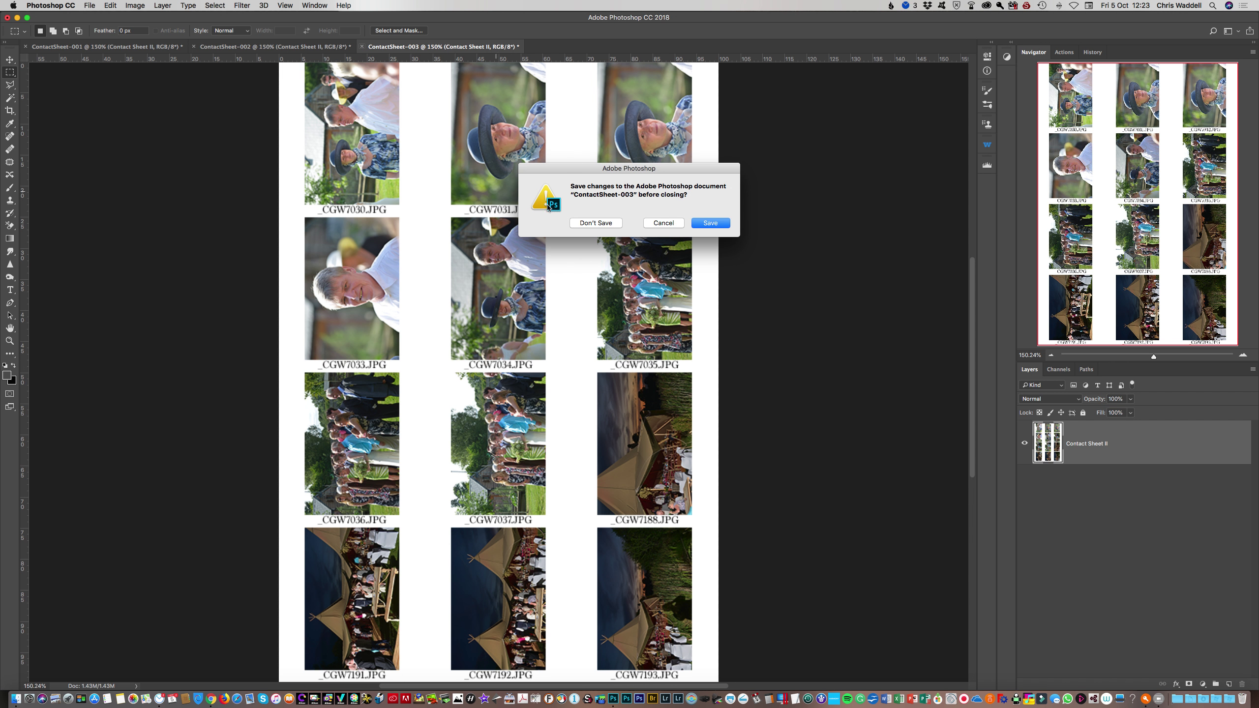
{"action": "left_click", "coordinate": [595, 224]}
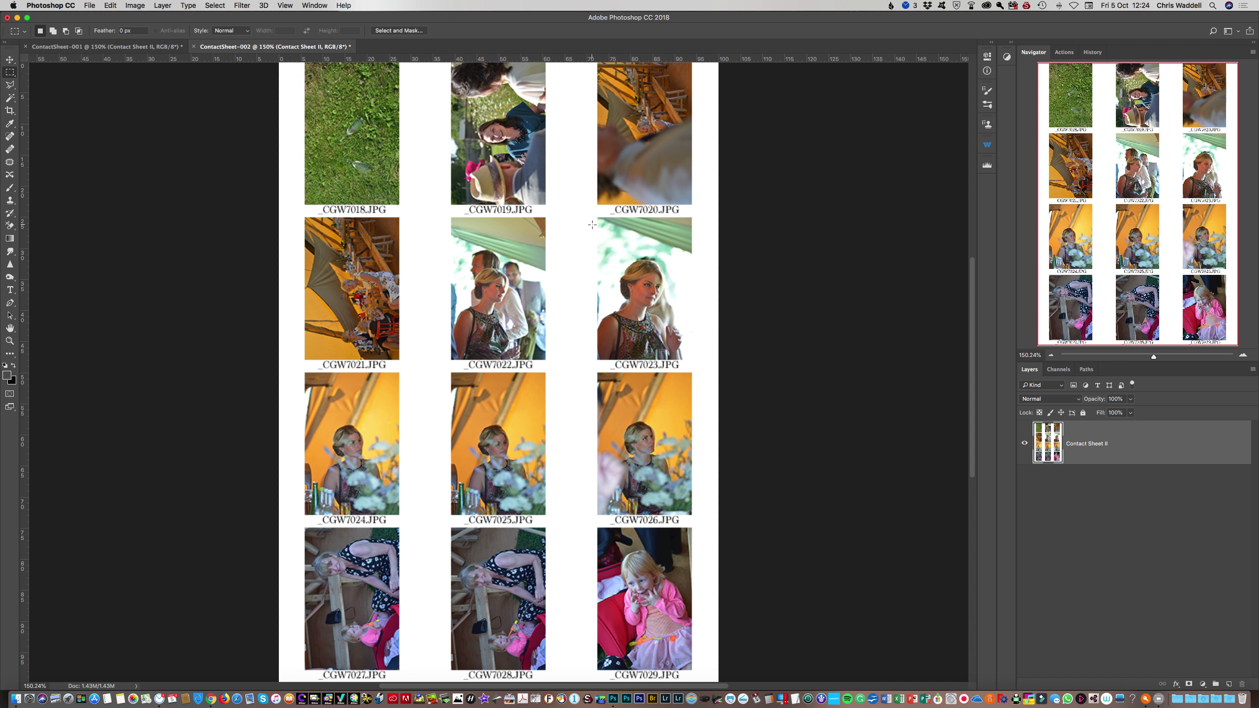
{"action": "left_click", "coordinate": [193, 46]}
{"action": "left_click", "coordinate": [579, 222]}
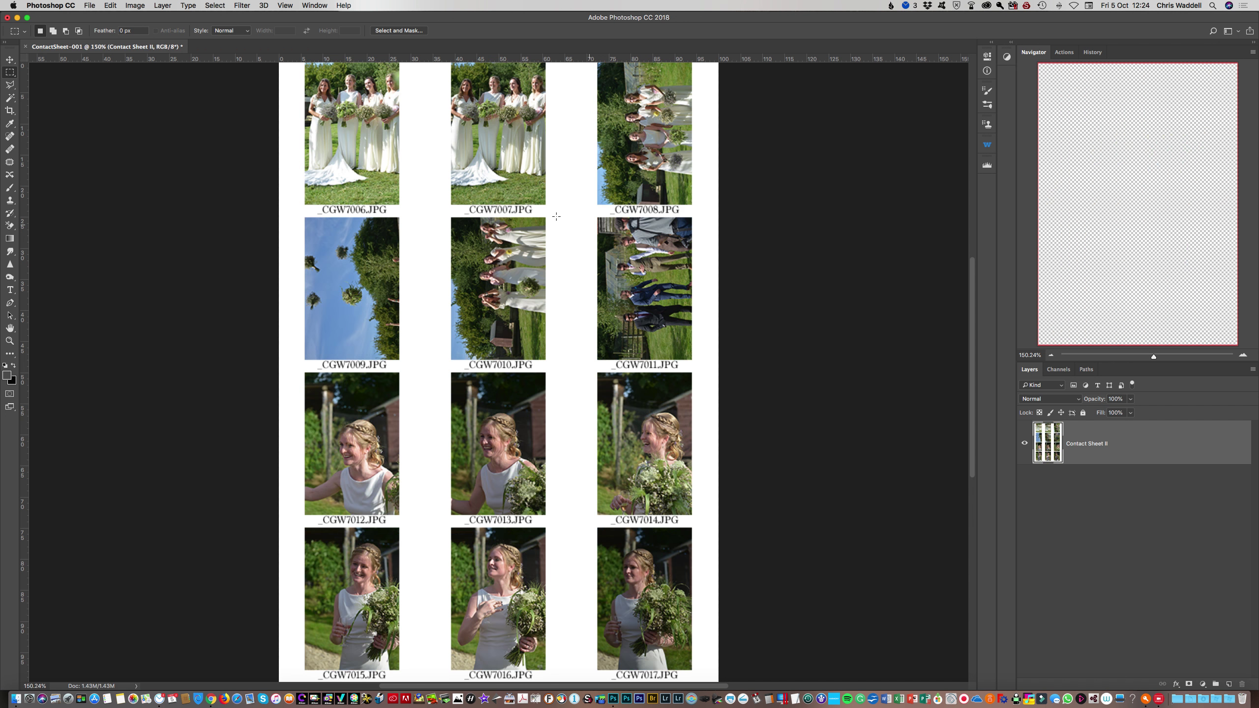
{"action": "left_click", "coordinate": [26, 47]}
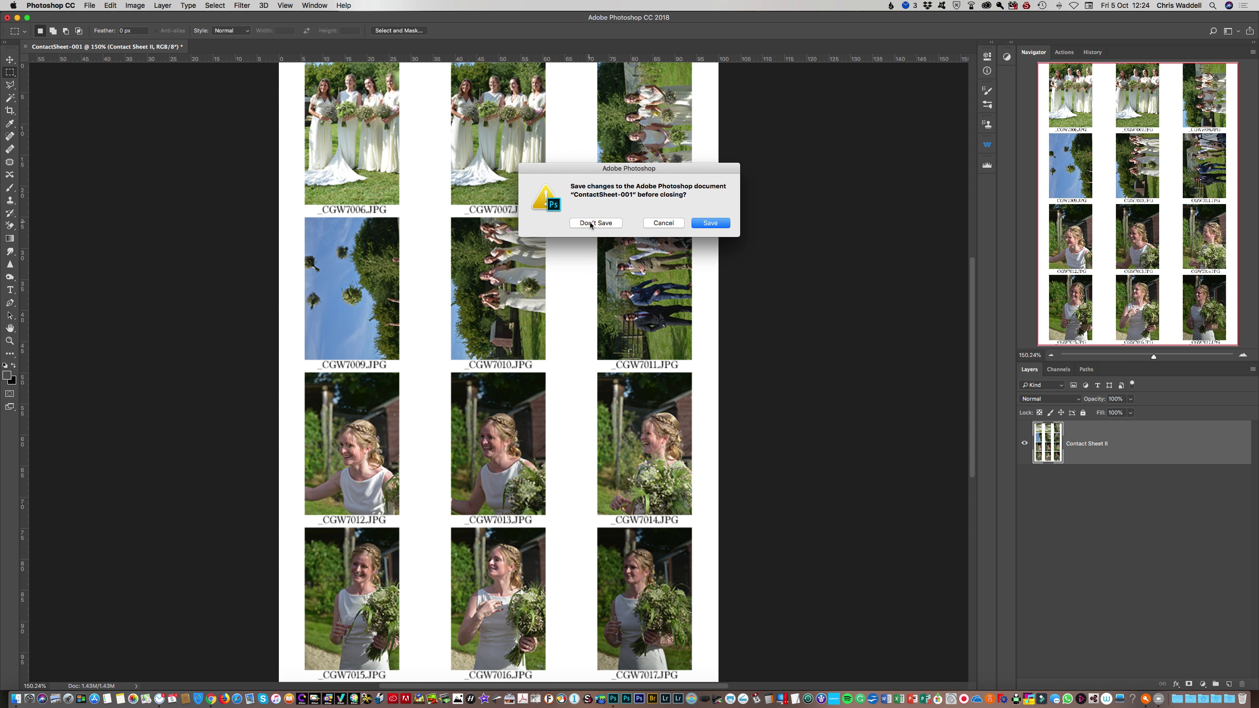
{"action": "left_click", "coordinate": [590, 224]}
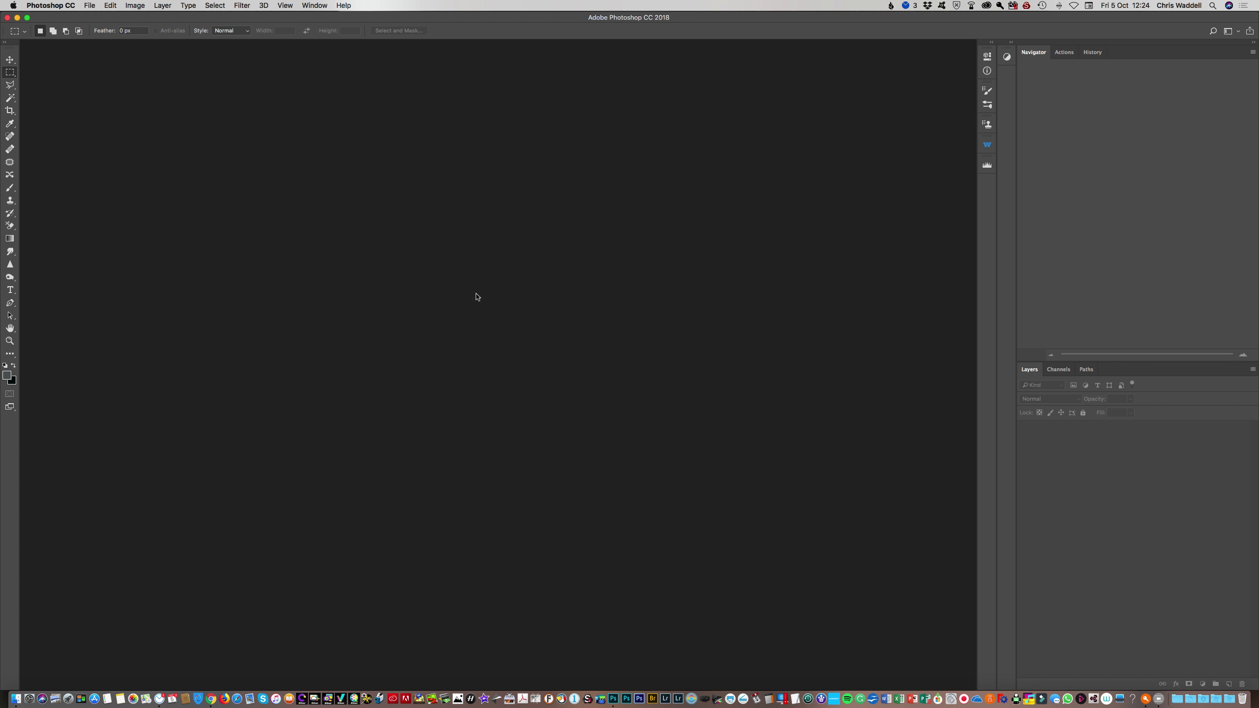
{"action": "left_click", "coordinate": [51, 6]}
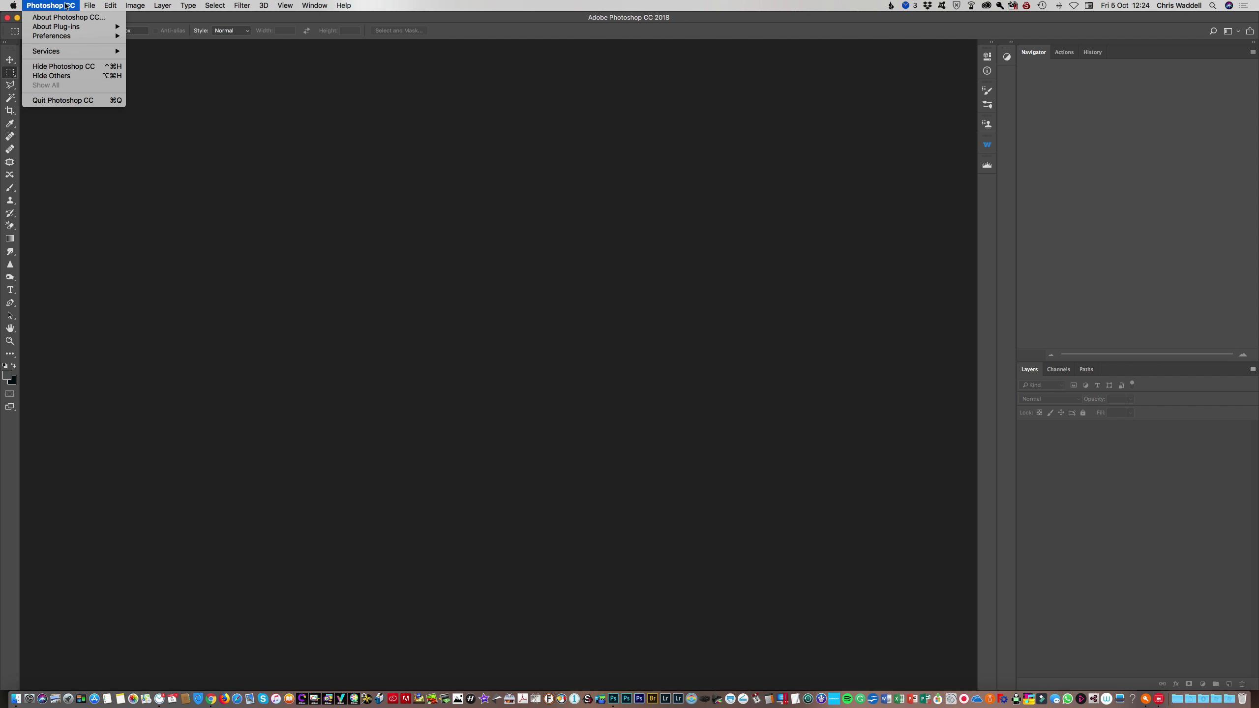
{"action": "left_click", "coordinate": [66, 102]}
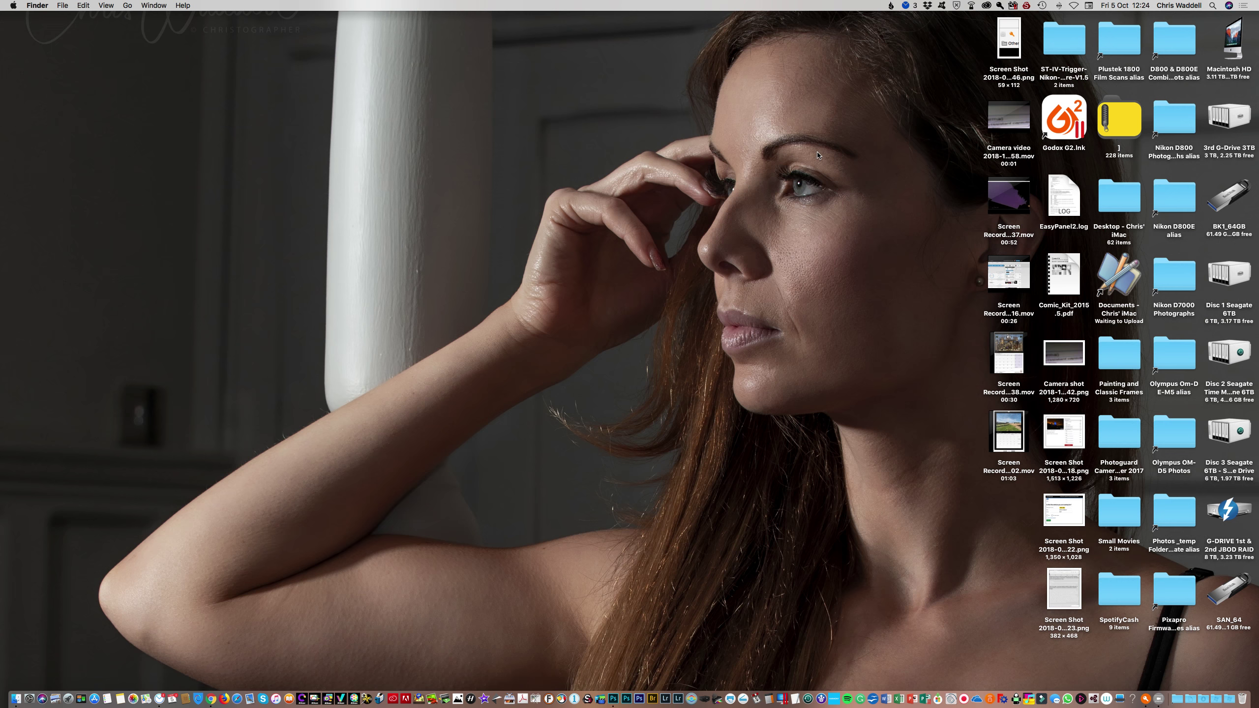
- In Finder, open the Contact sheet Test Run folder inside the wedding folder of the Nikon D800 Photographs alias
{"action": "left_click", "coordinate": [1174, 122]}
{"action": "double_click", "coordinate": [1173, 122]}
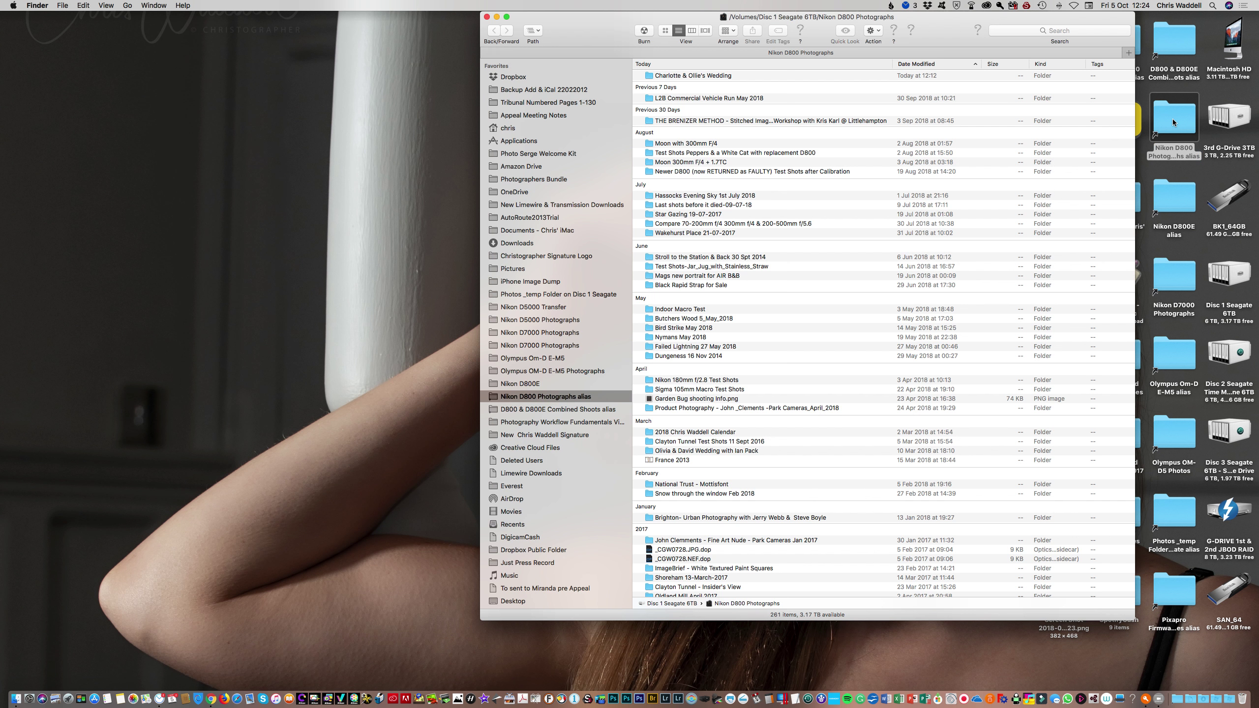
{"action": "left_click", "coordinate": [700, 75]}
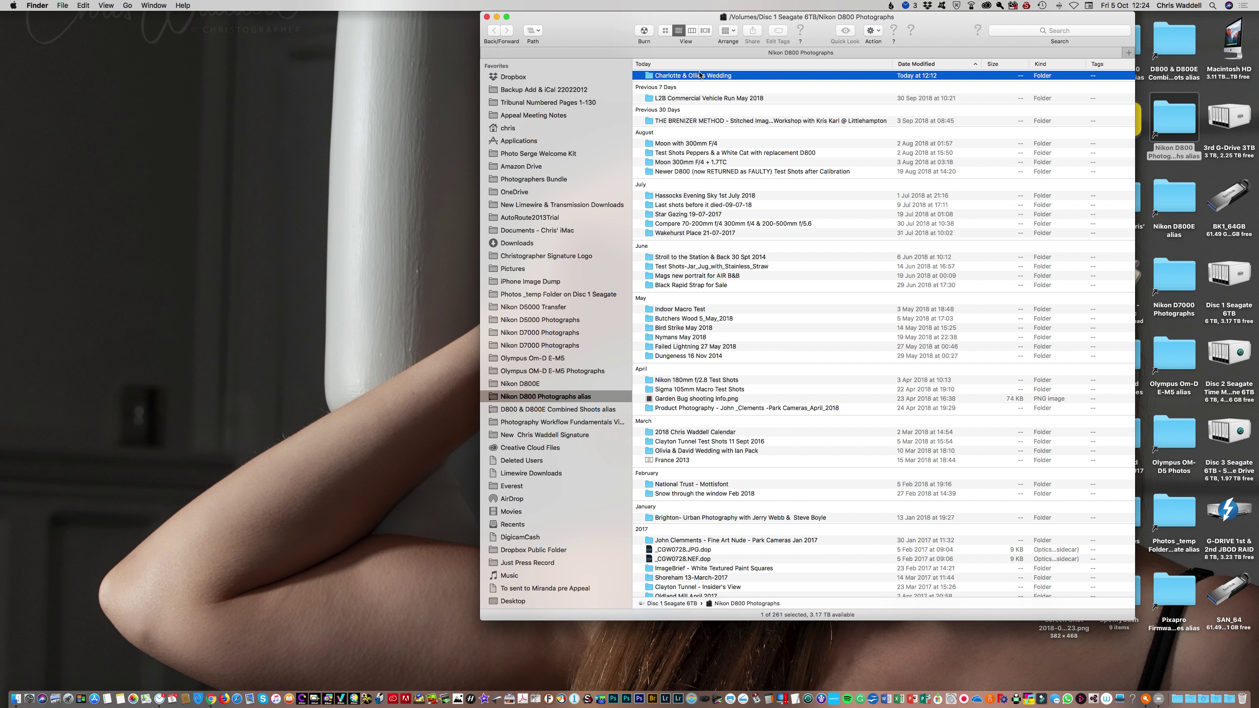
{"action": "double_click", "coordinate": [701, 75]}
{"action": "scroll", "coordinate": [743, 396], "scroll_direction": "down", "scroll_amount": 15}
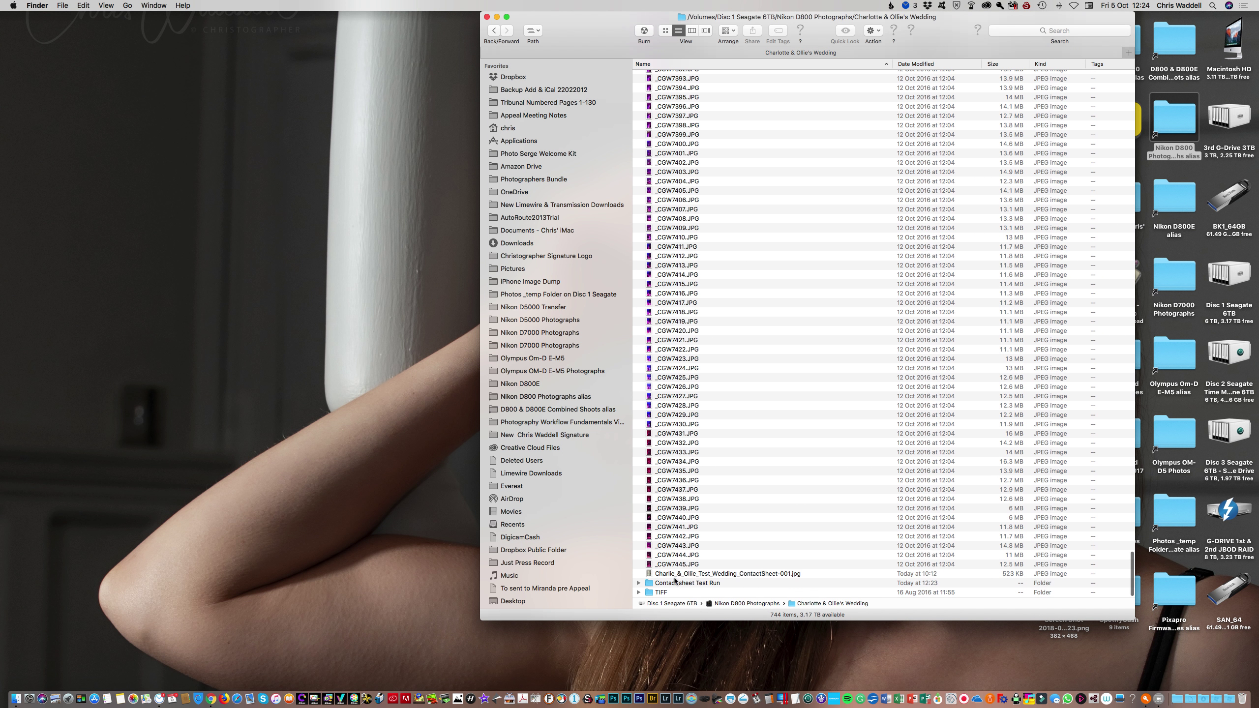
{"action": "double_click", "coordinate": [689, 583]}
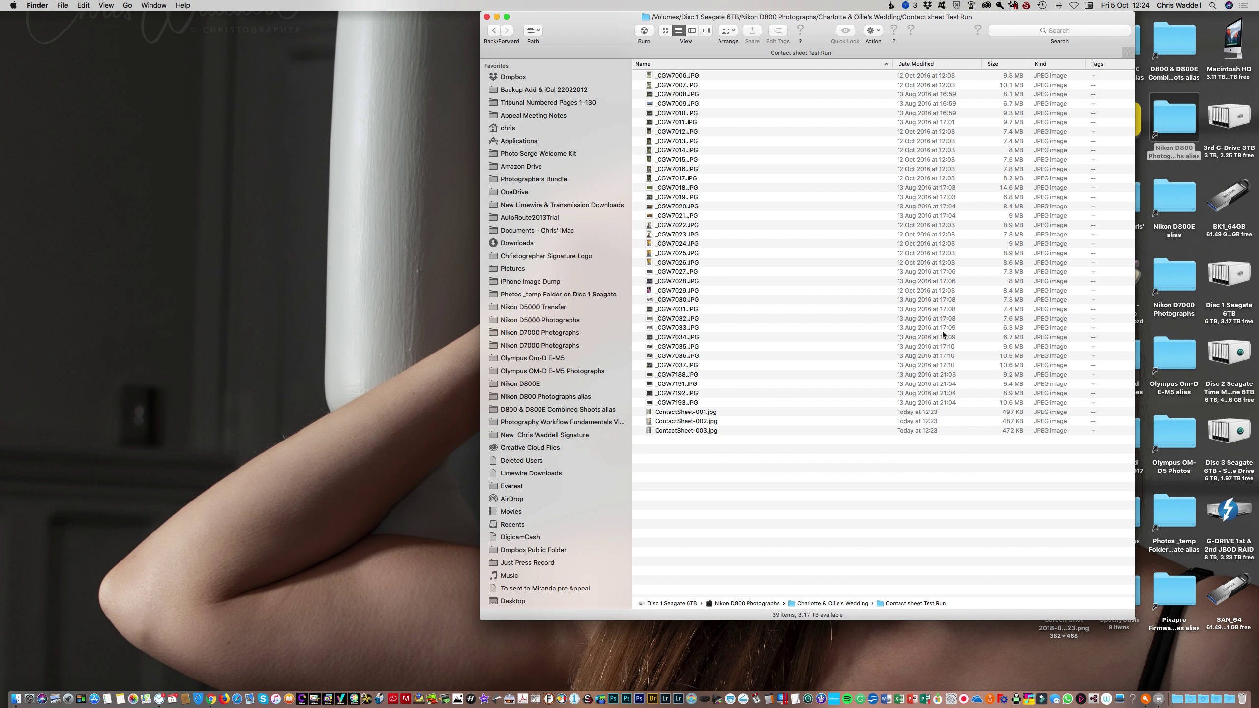
- Preview ContactSheet-001.jpg, ContactSheet-002.jpg and ContactSheet-003.jpg together in full-screen Quick Look, paging through all three sheets
{"action": "left_click", "coordinate": [701, 414]}
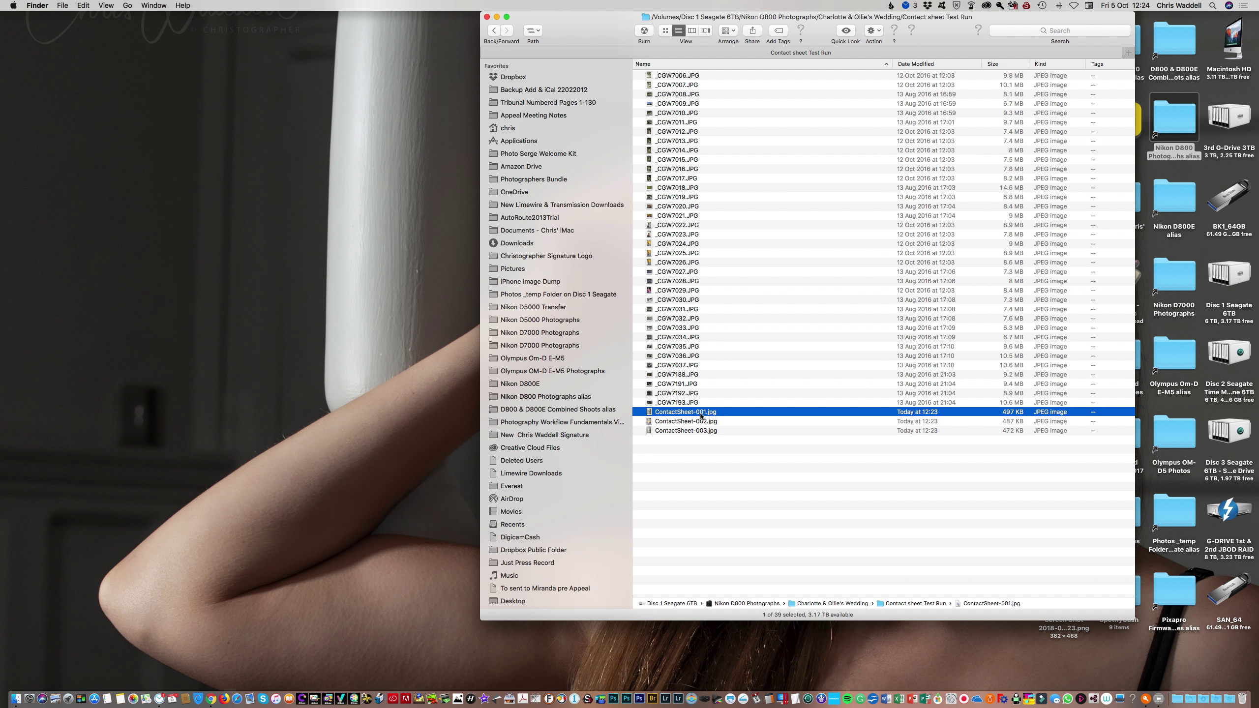
{"action": "left_click", "coordinate": [706, 431], "text": "shift"}
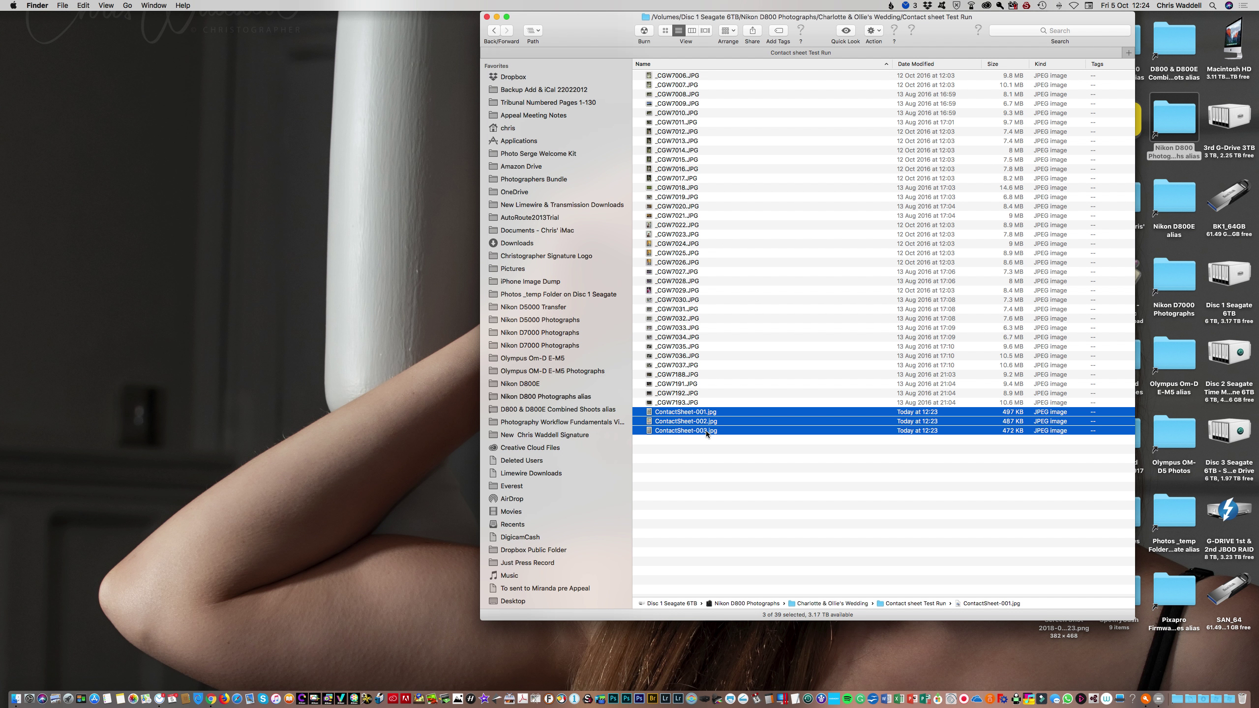
{"action": "left_click", "coordinate": [847, 32]}
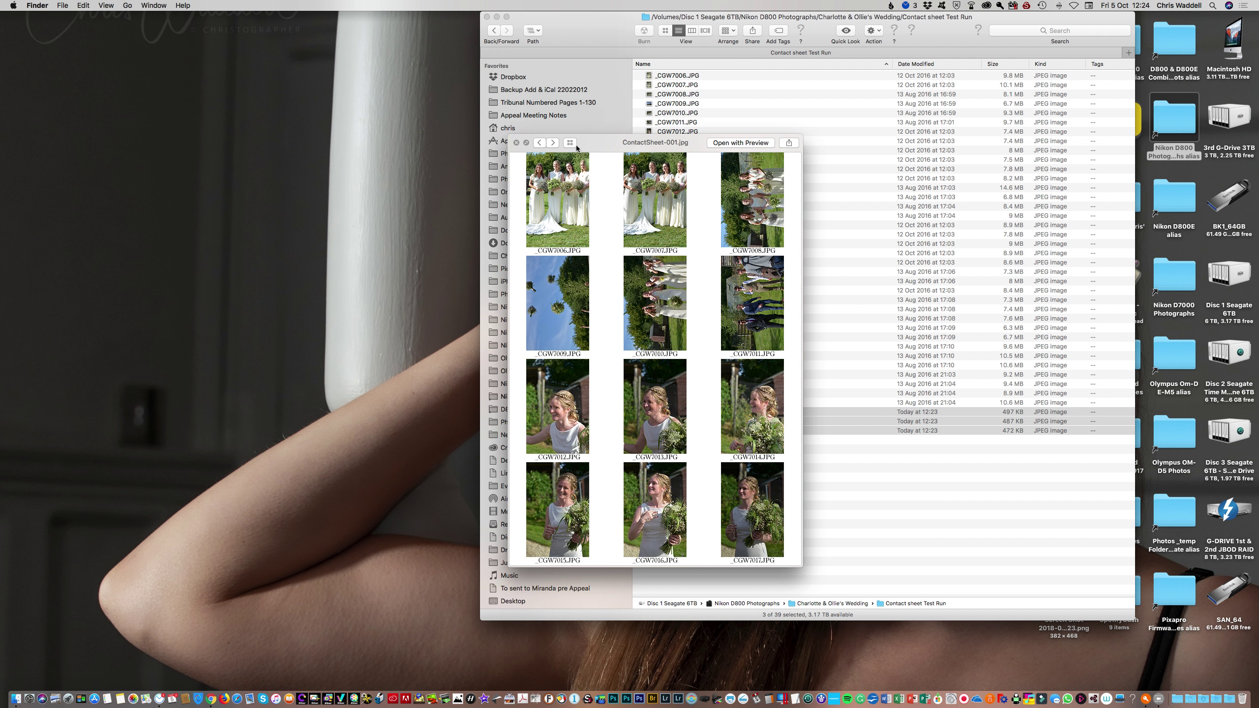
{"action": "left_click", "coordinate": [527, 143]}
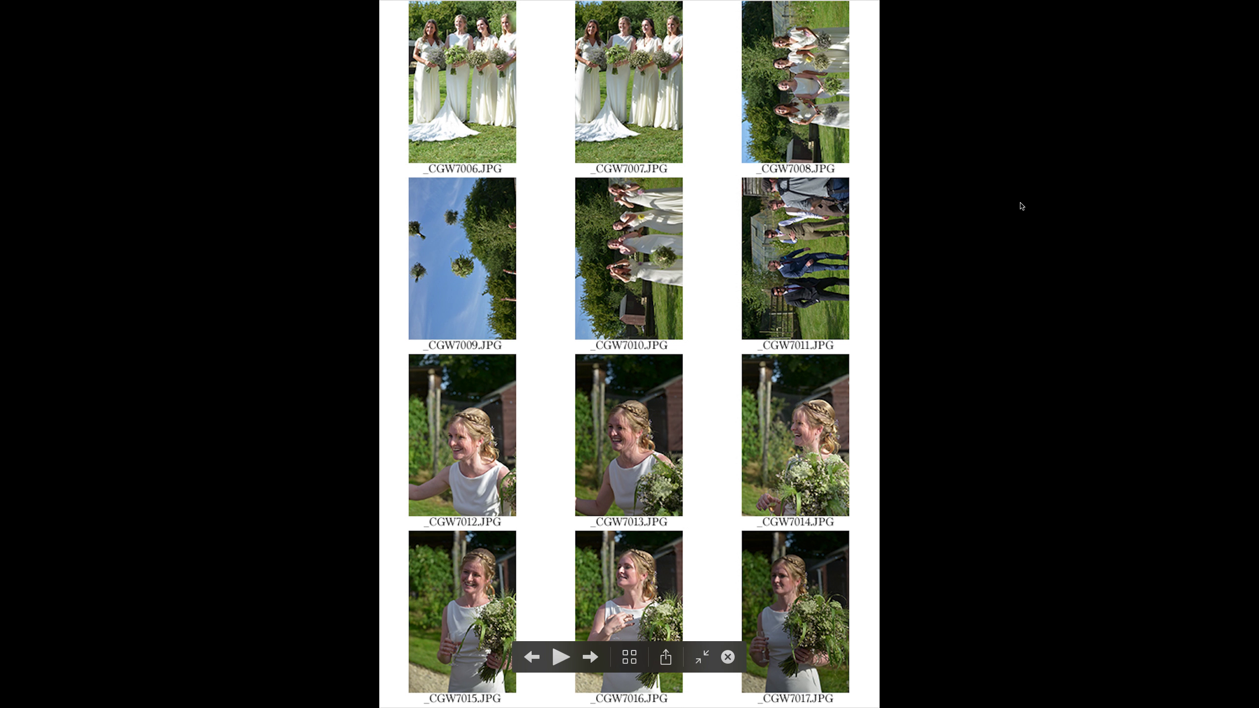
{"action": "key", "text": "Page_Down"}
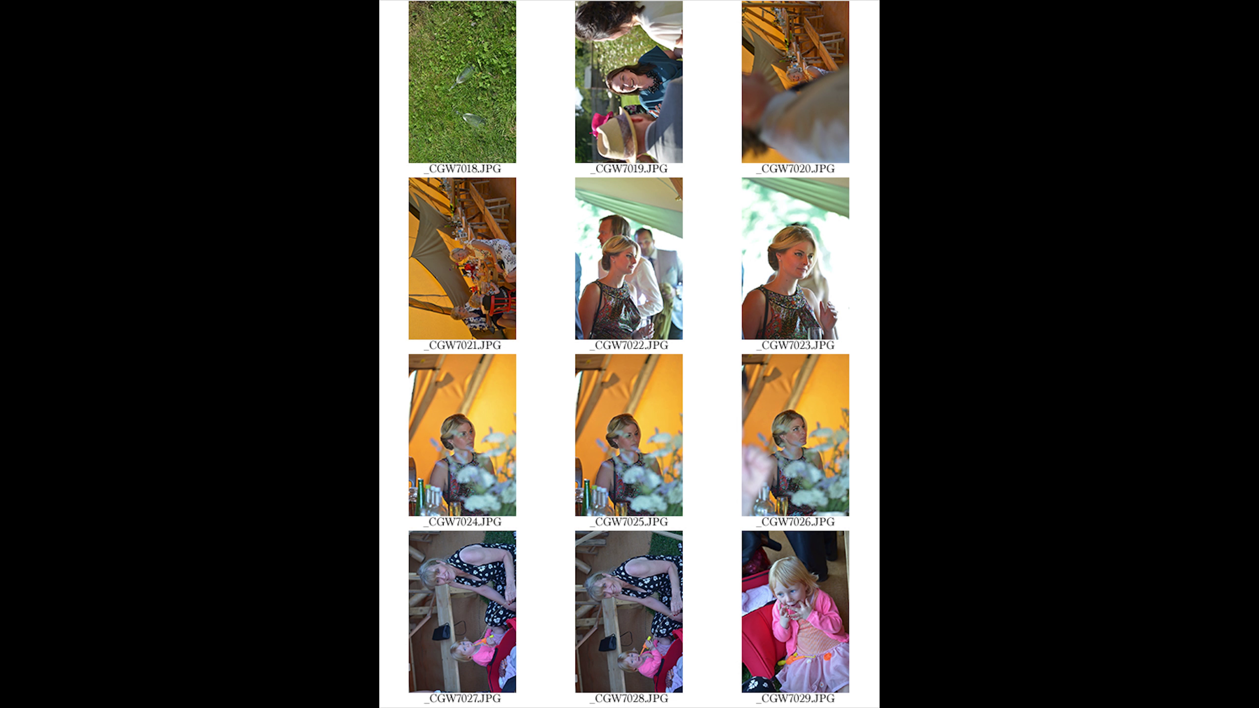
{"action": "key", "text": "Page_Down"}
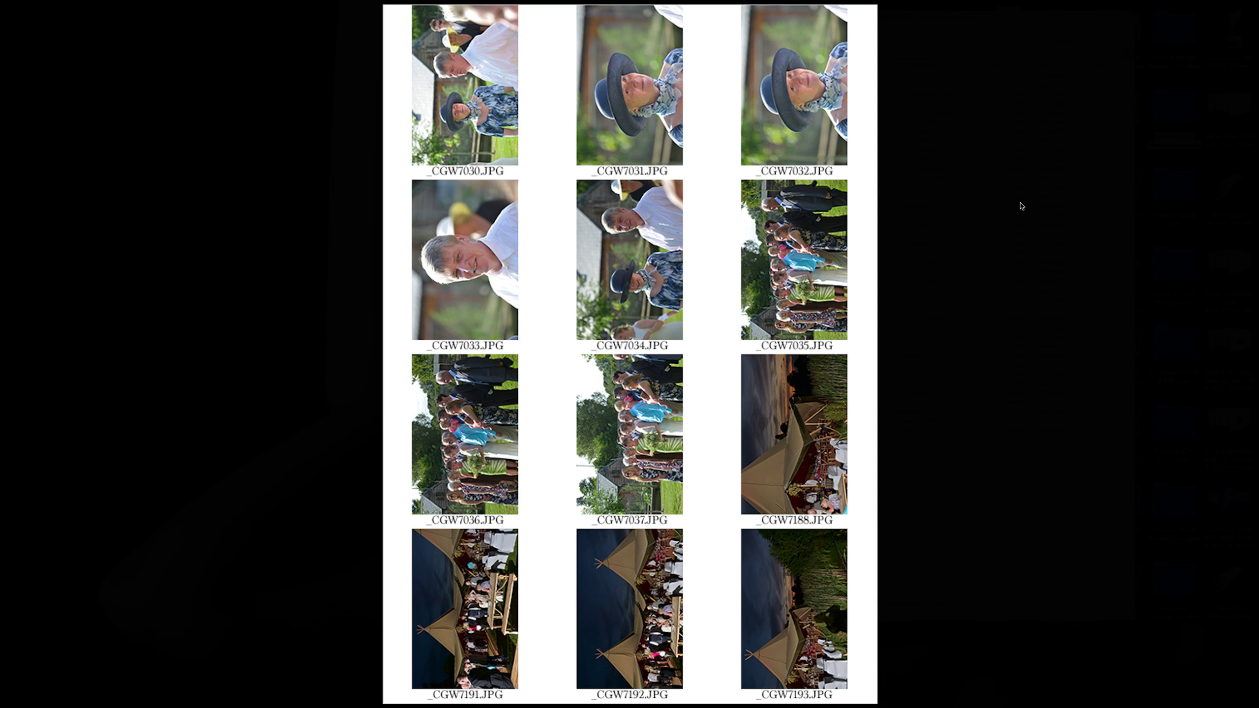
- Exit the full-screen preview and close both the Quick Look preview and the Contact sheet Test Run folder window
{"action": "key", "text": "Escape"}
{"action": "left_click", "coordinate": [515, 142]}
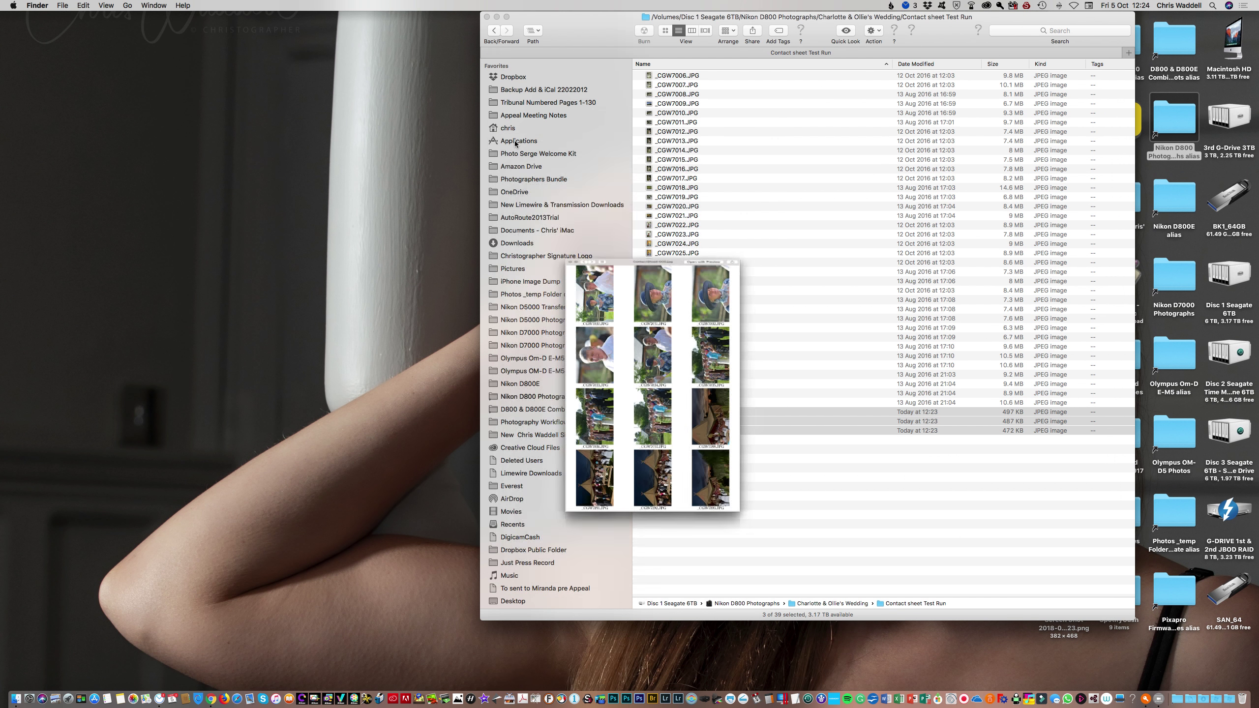
{"action": "left_click", "coordinate": [487, 18]}
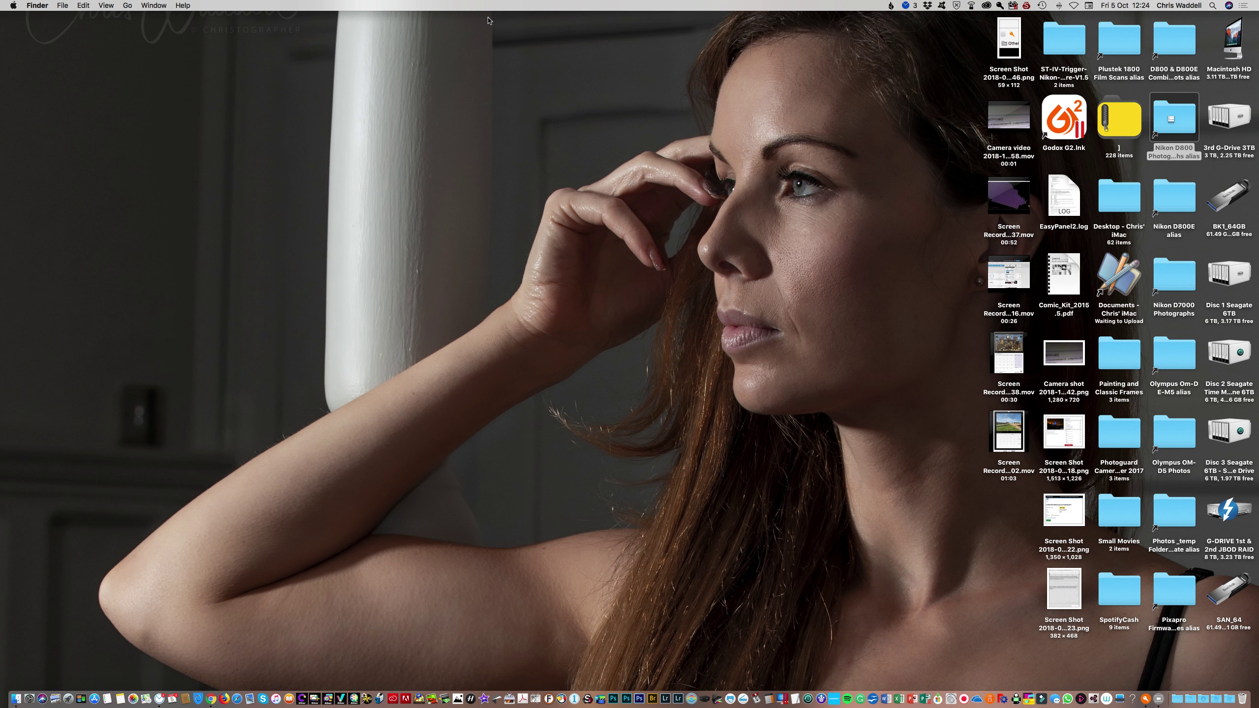